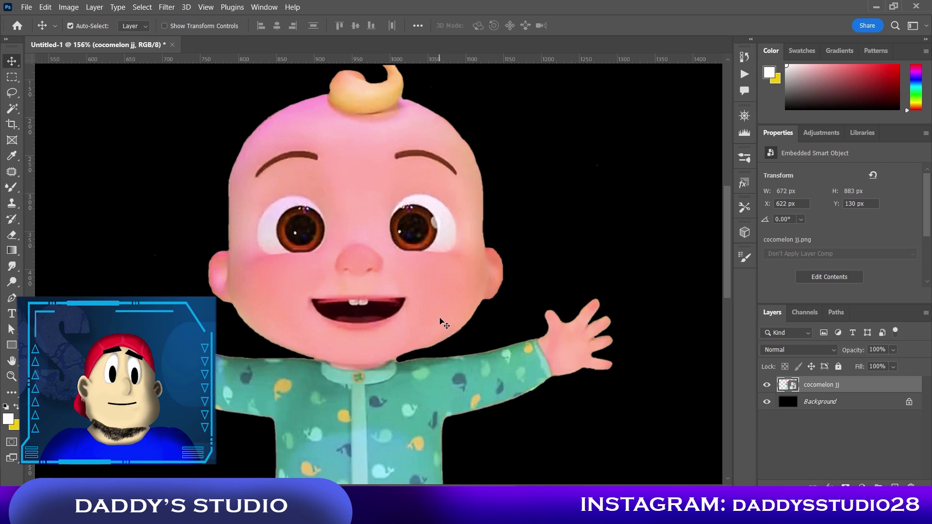
pyautogui.scroll(6, 426, 260)
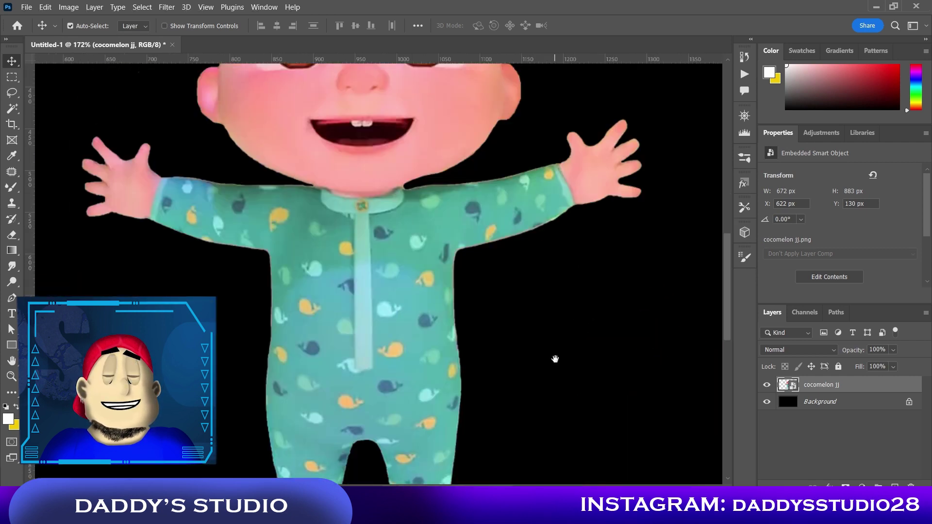
pyautogui.moveTo(555, 358); pyautogui.dragTo(453, 199)
pyautogui.moveTo(405, 171); pyautogui.dragTo(478, 388)
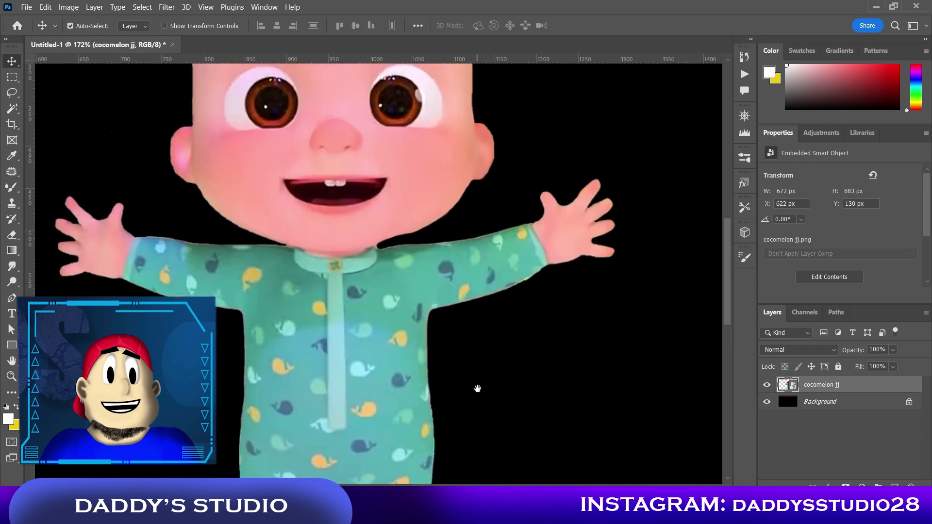
pyautogui.moveTo(434, 260); pyautogui.dragTo(384, 302)
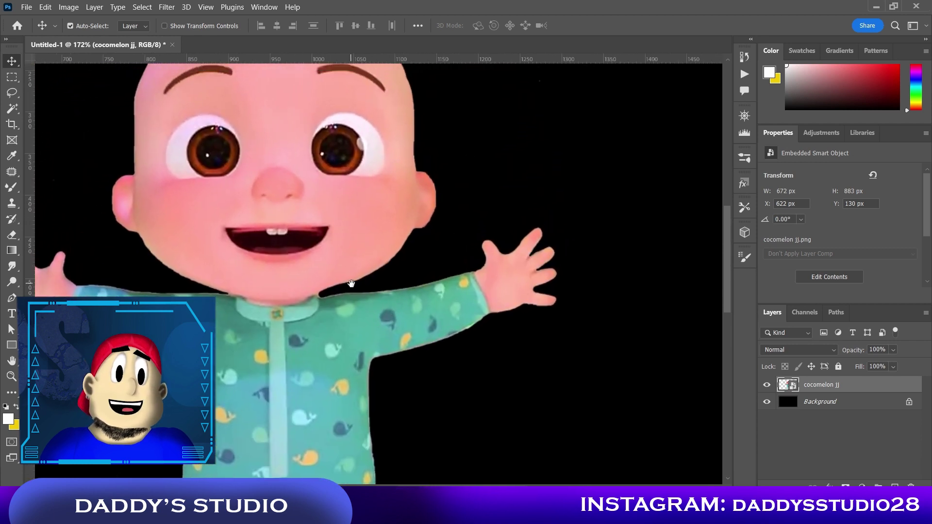
pyautogui.moveTo(342, 260); pyautogui.dragTo(332, 276)
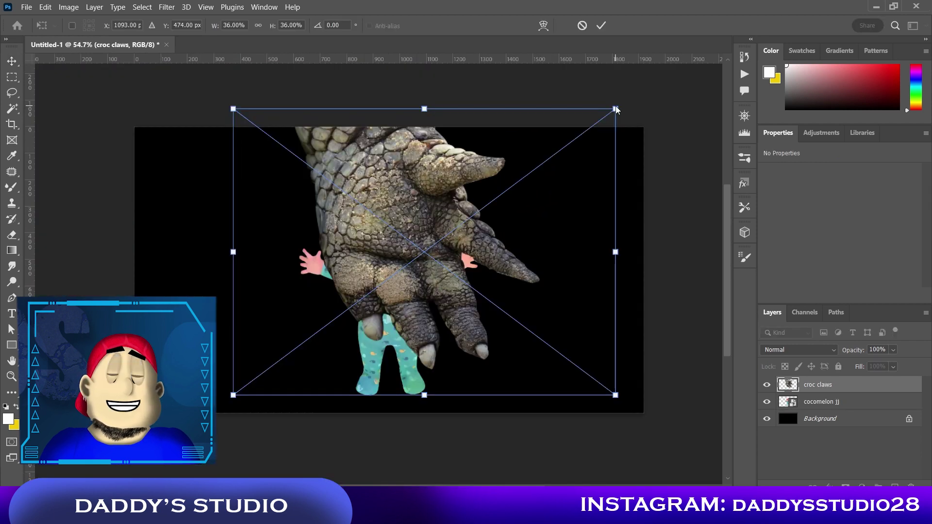
# Scale down the placed croc claws image and rotate it to about -88° beside the character's outstretched arm.
pyautogui.moveTo(615, 109); pyautogui.dragTo(359, 144)
pyautogui.scroll(5, 459, 263)
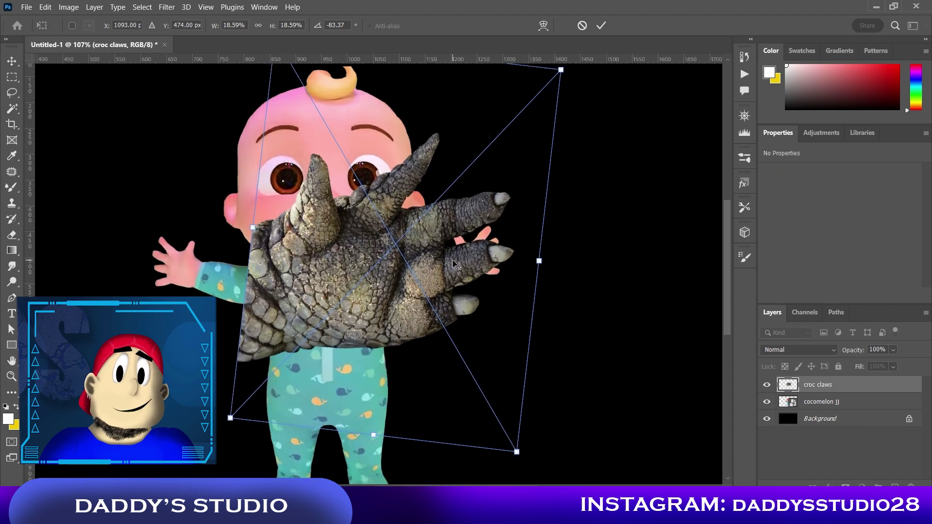
pyautogui.moveTo(395, 244); pyautogui.dragTo(408, 315)
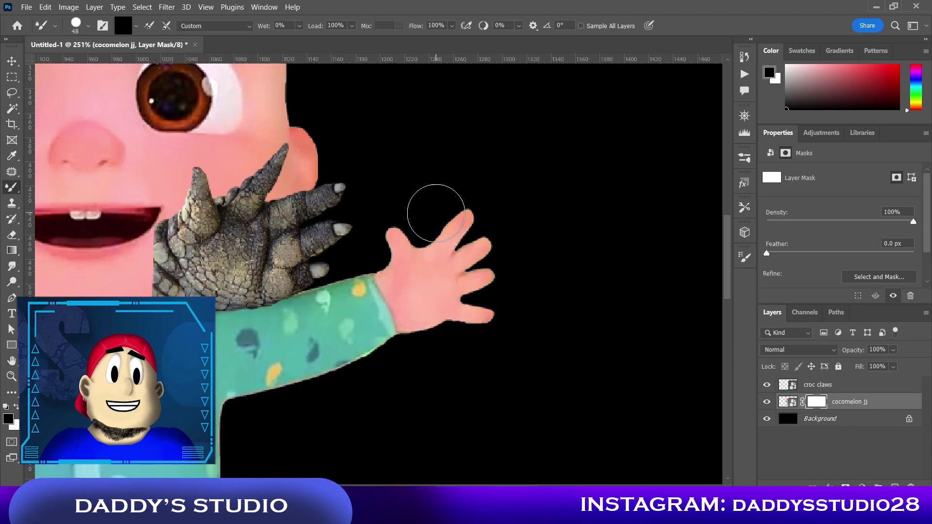
# Mask out the character's hand at the croc claw's side and move the croc claws onto the sleeve end, rotated to -92.34°.
pyautogui.moveTo(433, 209)
pyautogui.mouseDown()
pyautogui.moveTo(462, 223)
pyautogui.moveTo(484, 321)
pyautogui.moveTo(423, 243)
pyautogui.moveTo(402, 266)
pyautogui.moveTo(425, 332)
pyautogui.mouseUp()
pyautogui.keyDown('ctrl'); pyautogui.click(224, 253); pyautogui.keyUp('ctrl')
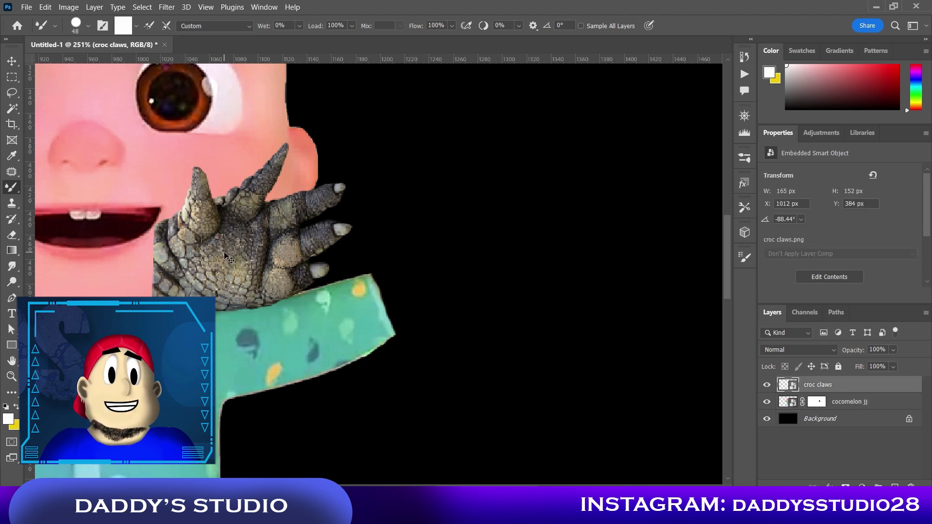
pyautogui.hotkey('ctrl', 't')
pyautogui.moveTo(266, 230)
pyautogui.mouseDown()
pyautogui.moveTo(439, 238)
pyautogui.moveTo(483, 267)
pyautogui.moveTo(463, 273)
pyautogui.moveTo(470, 311)
pyautogui.moveTo(500, 270)
pyautogui.moveTo(474, 274)
pyautogui.mouseUp()
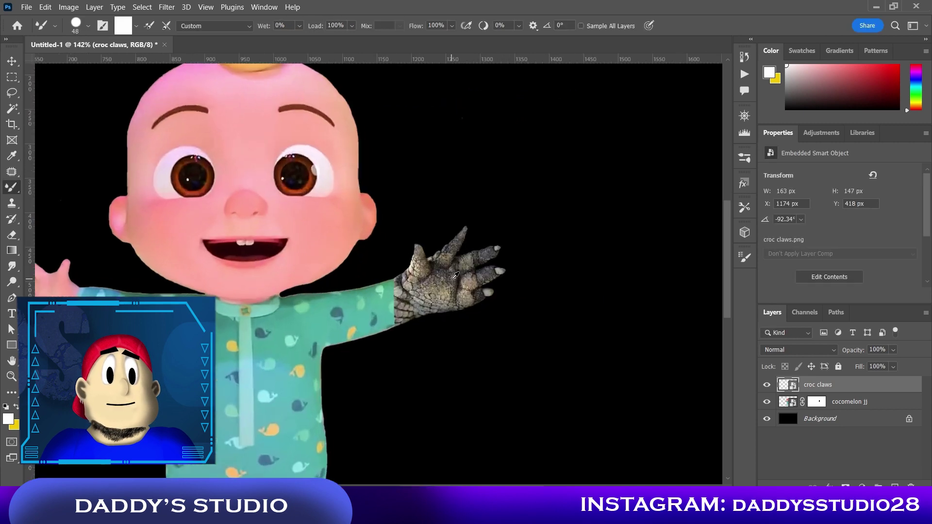
# Duplicate the croc claws, place the mirrored copy over the opposite hand, and select the cocomelon jj layer.
pyautogui.scroll(5, 456, 275)
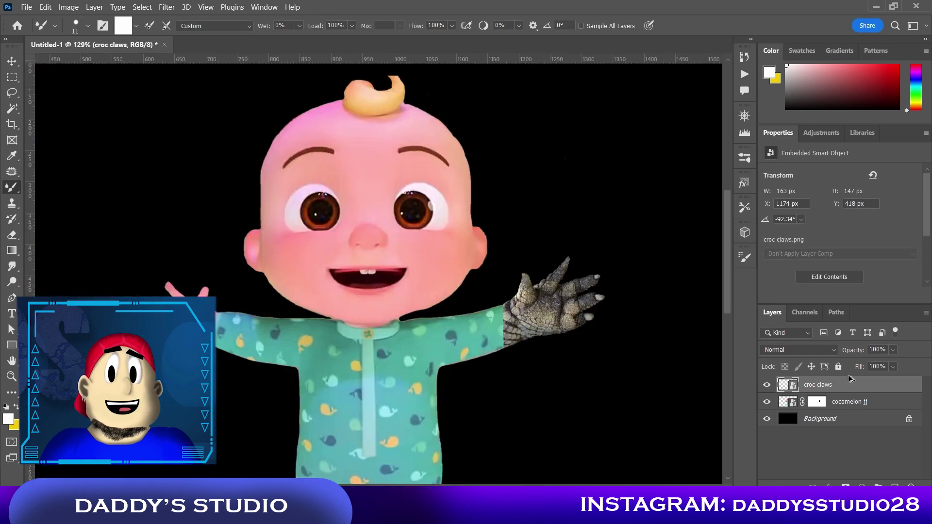
pyautogui.hotkey('ctrl', 'j')
pyautogui.hotkey('ctrl', 't')
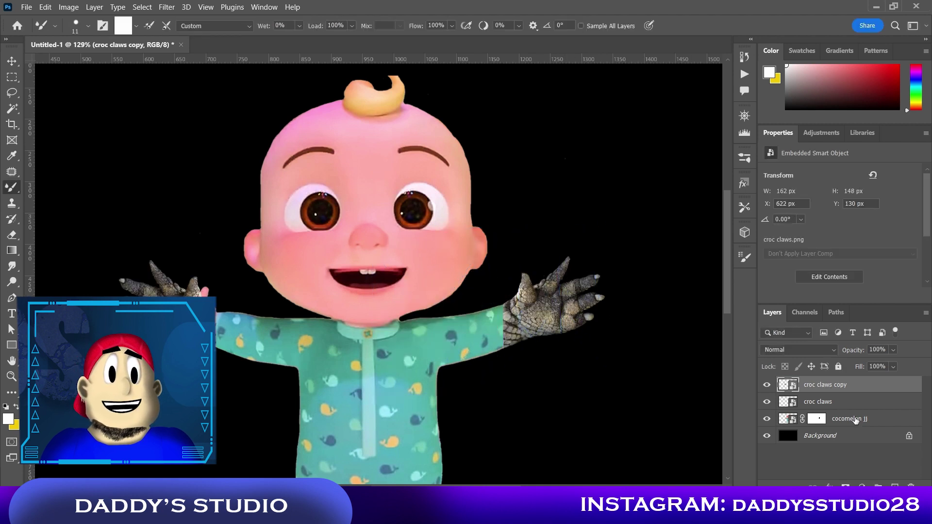
pyautogui.click(855, 421)
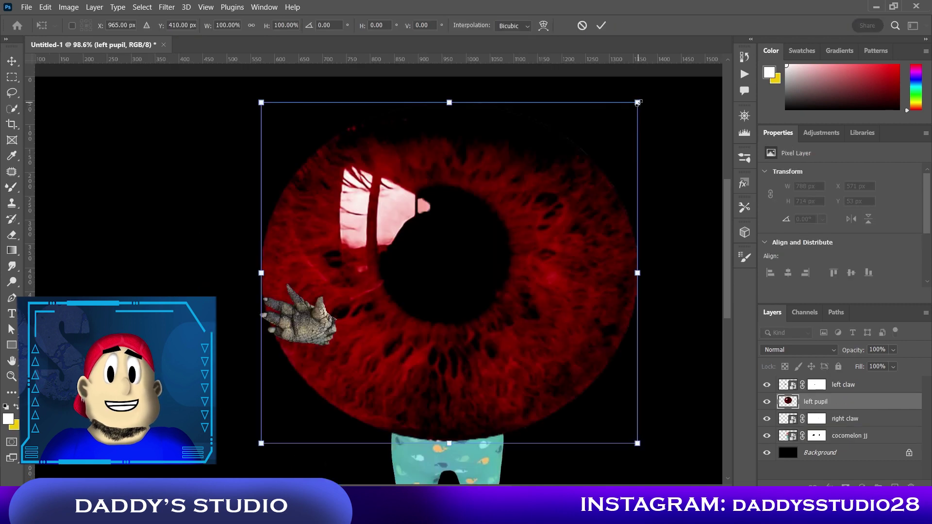
# Scale down the red left pupil image over the character's face.
pyautogui.moveTo(637, 102); pyautogui.dragTo(493, 245)
pyautogui.scroll(6, 490, 226)
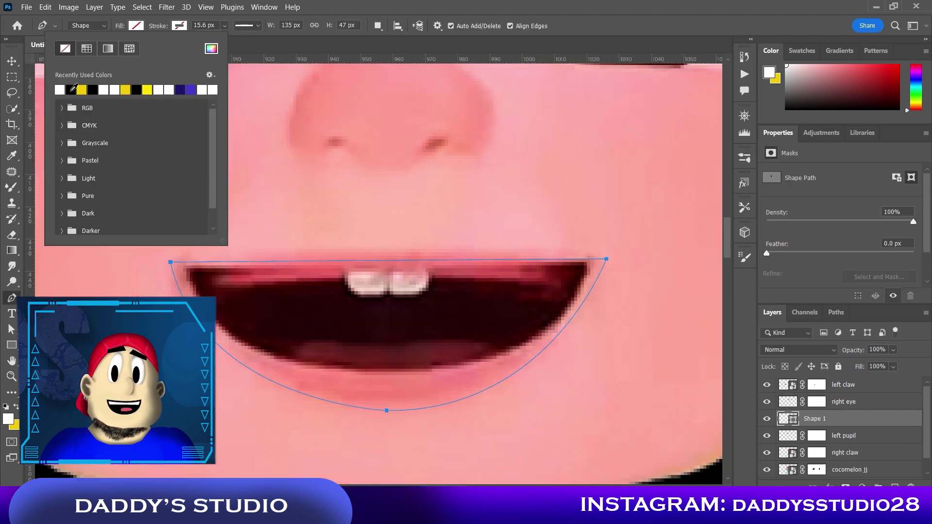
# Fill the curved mouth shape drawn over the character's smile with black.
pyautogui.click(73, 89)
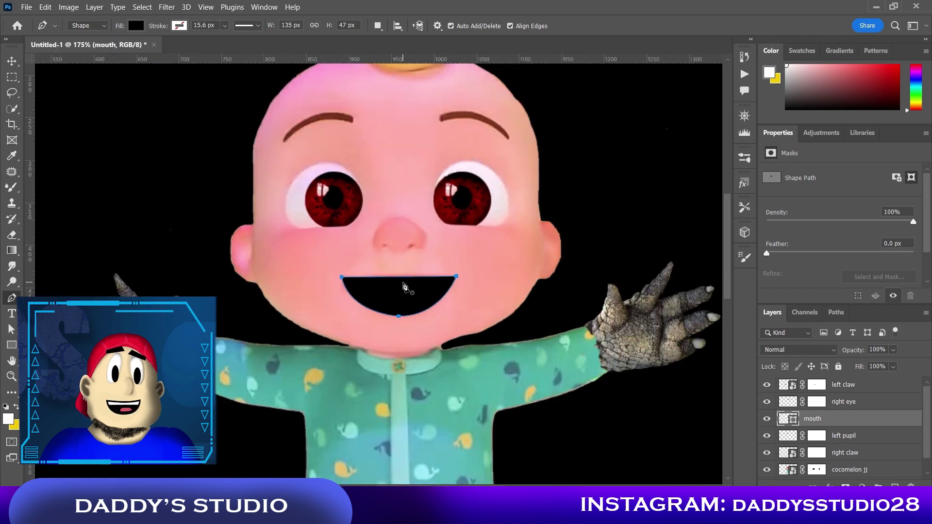
pyautogui.scroll(-3, 407, 287)
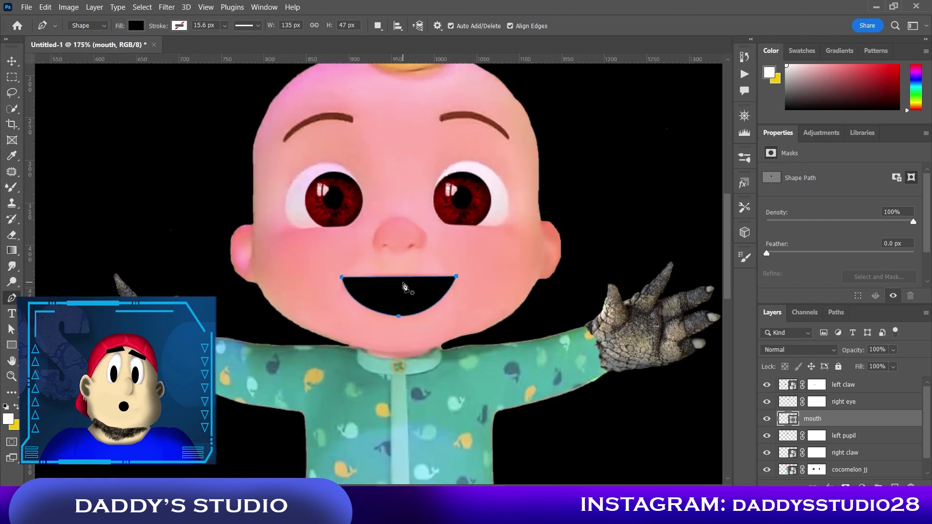
pyautogui.scroll(3, 406, 286)
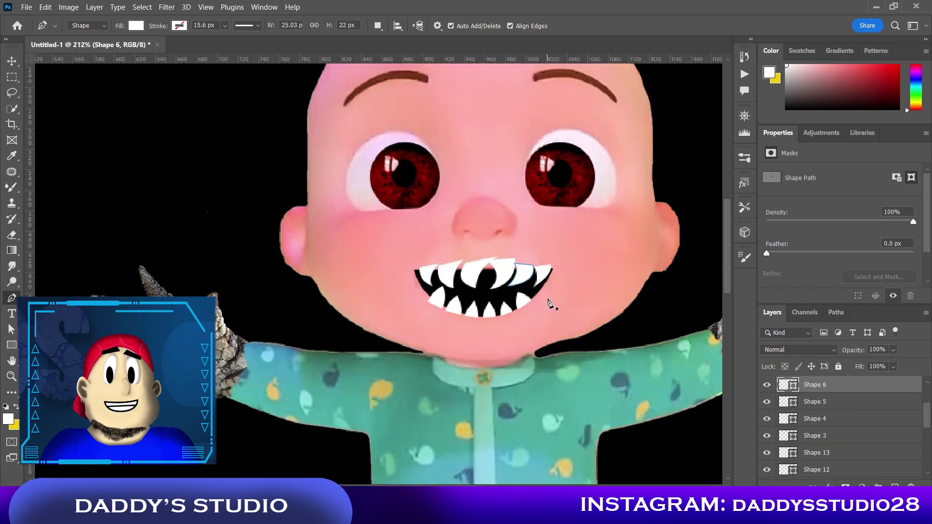
# Move the placed dog tongue image over the character's mouth and scale it down.
pyautogui.scroll(4, 549, 302)
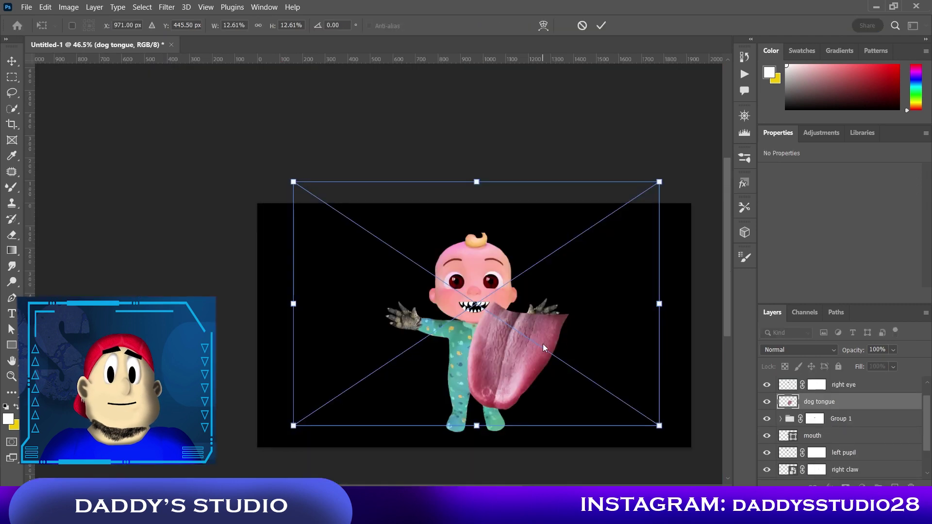
pyautogui.moveTo(521, 334); pyautogui.dragTo(477, 321)
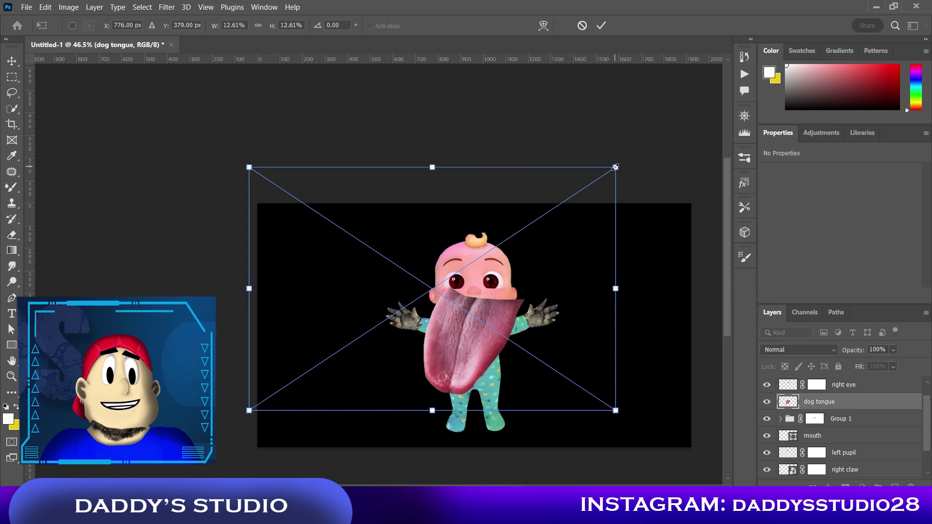
pyautogui.moveTo(616, 167); pyautogui.dragTo(593, 183)
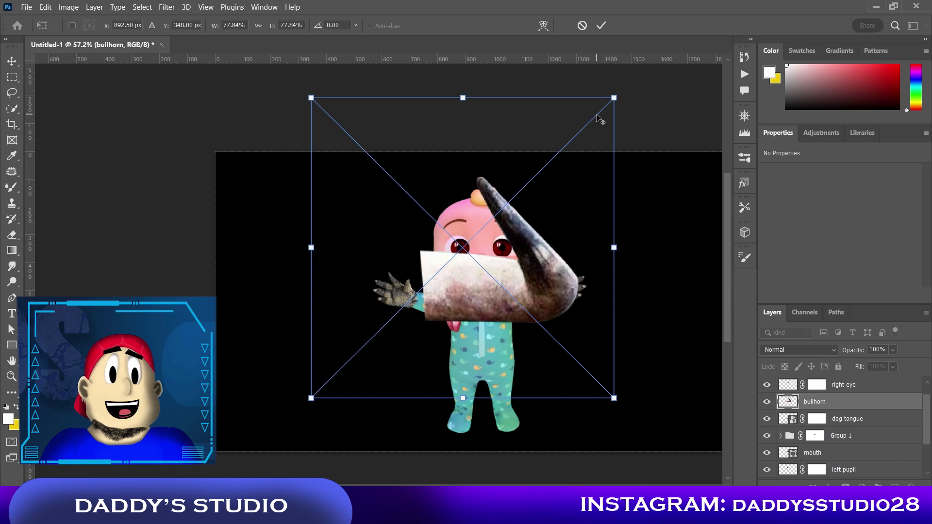
# Scale the placed bullhorn image down to about 142 × 139 px, rotated to -25.12° at the side of the head.
pyautogui.moveTo(613, 99); pyautogui.dragTo(484, 187)
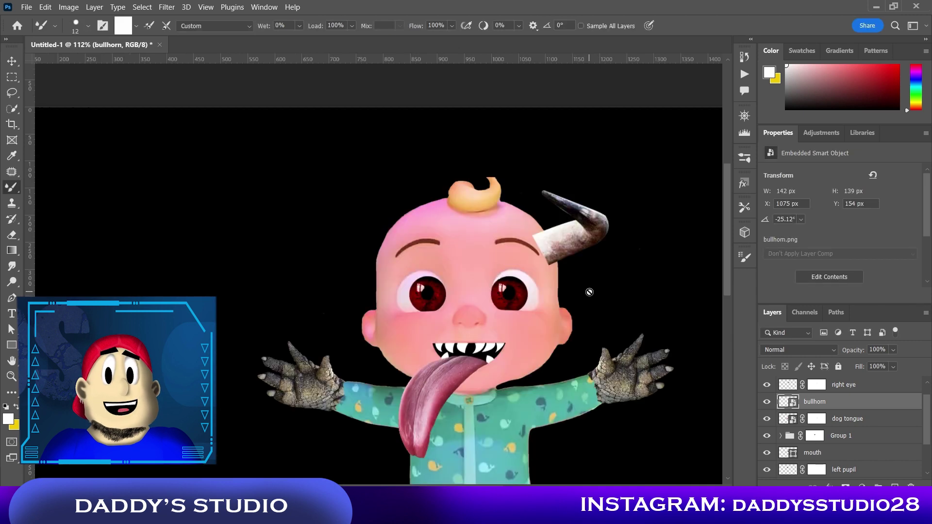
# Duplicate the bullhorn layer and move the copy to the opposite side of the head.
pyautogui.scroll(-3, 553, 285)
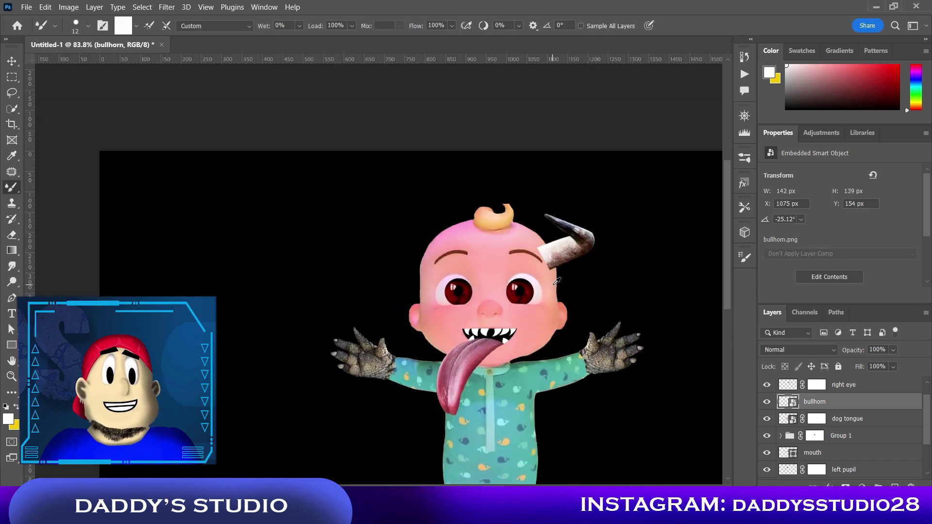
pyautogui.scroll(-2, 557, 281)
pyautogui.scroll(4, 547, 339)
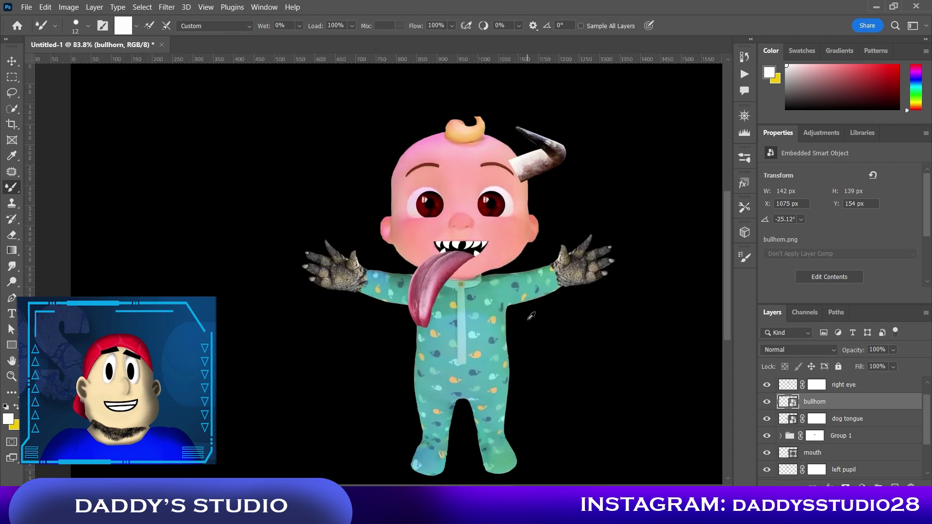
pyautogui.hotkey('ctrl', 'j')
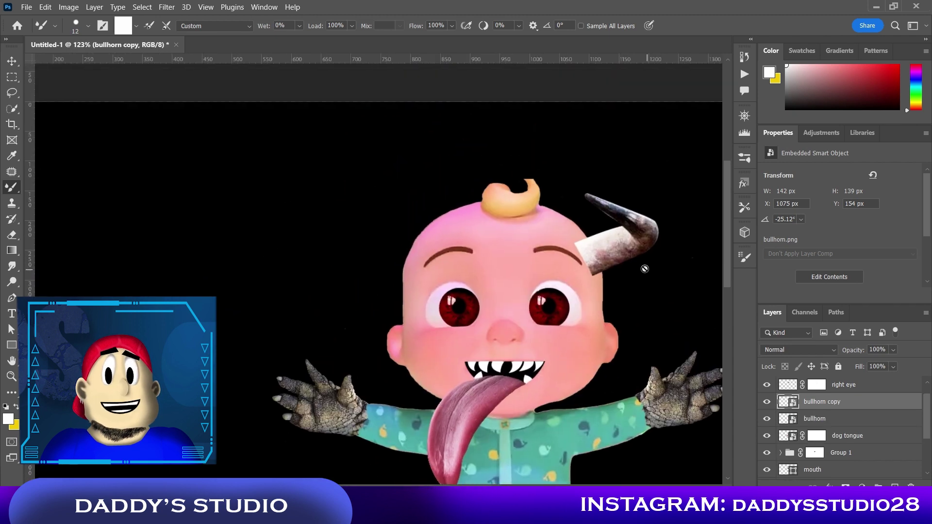
pyautogui.press('v')
pyautogui.moveTo(616, 247); pyautogui.dragTo(423, 237)
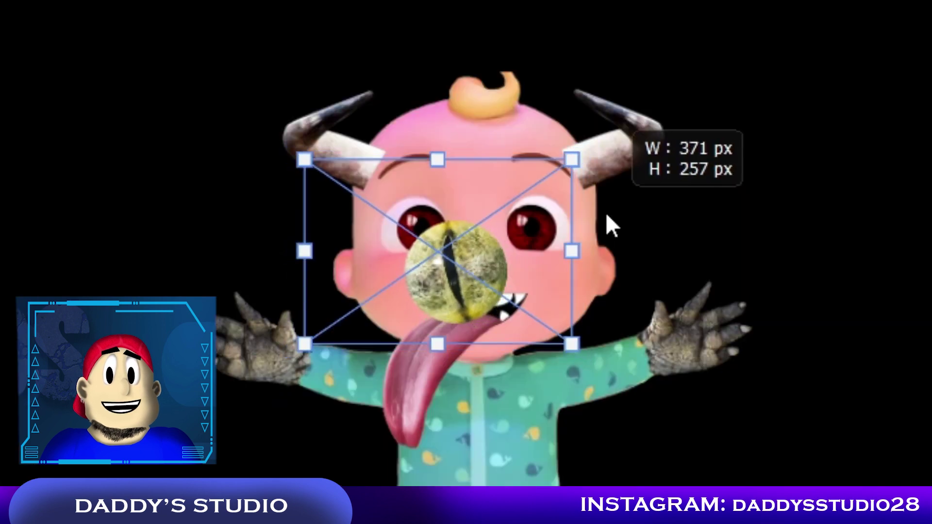
# Scale the placed snake eye image to 10.49% over the face and commit the placement.
pyautogui.moveTo(607, 216); pyautogui.dragTo(588, 219)
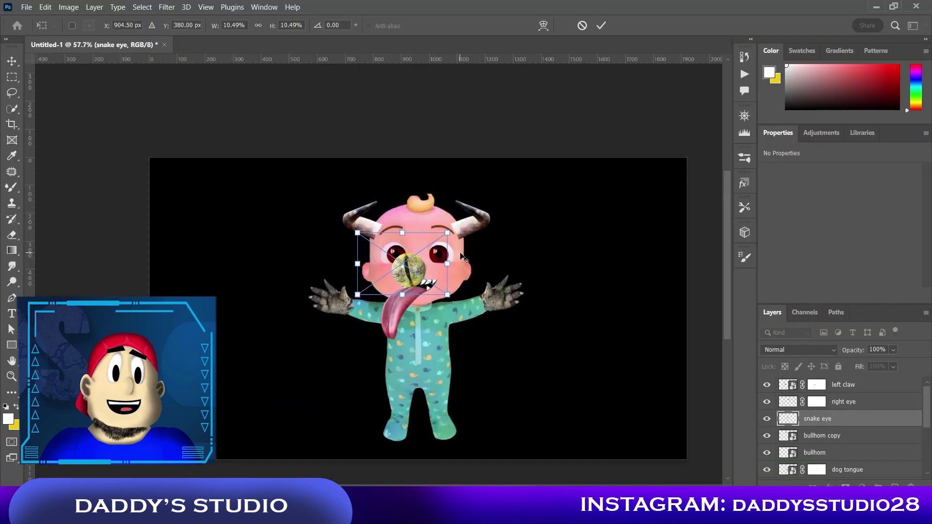
pyautogui.scroll(6, 459, 239)
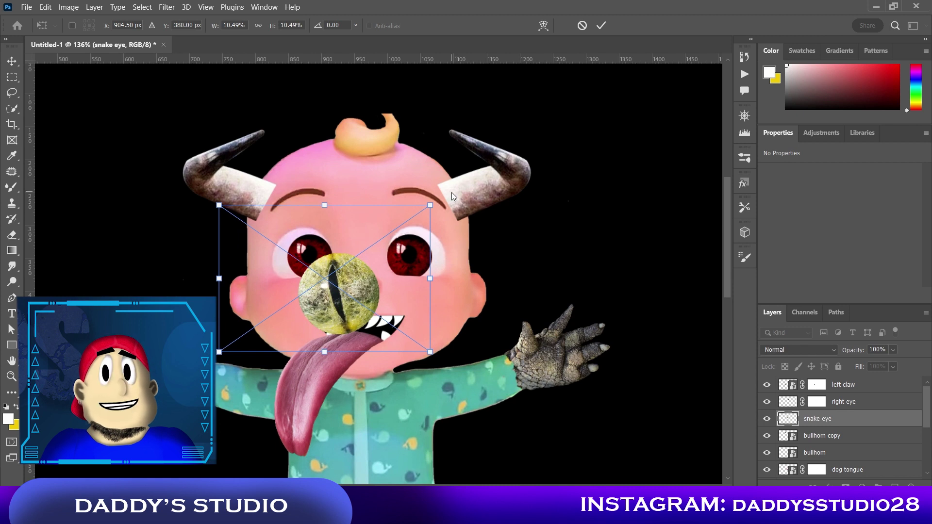
pyautogui.click(602, 26)
# Toggle the right eye layer's visibility to compare the red and original pupils, leaving the layer hidden.
pyautogui.click(767, 402)
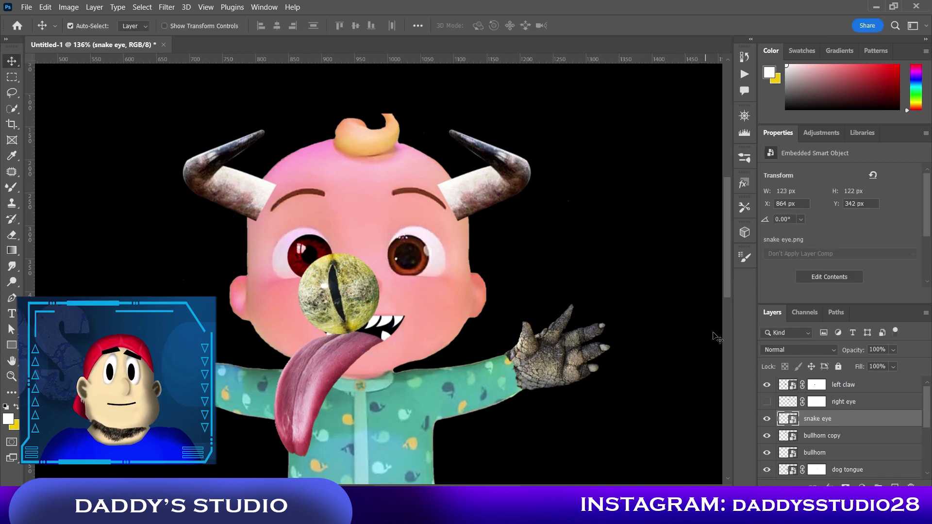
pyautogui.click(766, 403)
pyautogui.click(766, 402)
pyautogui.click(766, 403)
pyautogui.click(766, 403)
pyautogui.click(766, 402)
pyautogui.click(766, 403)
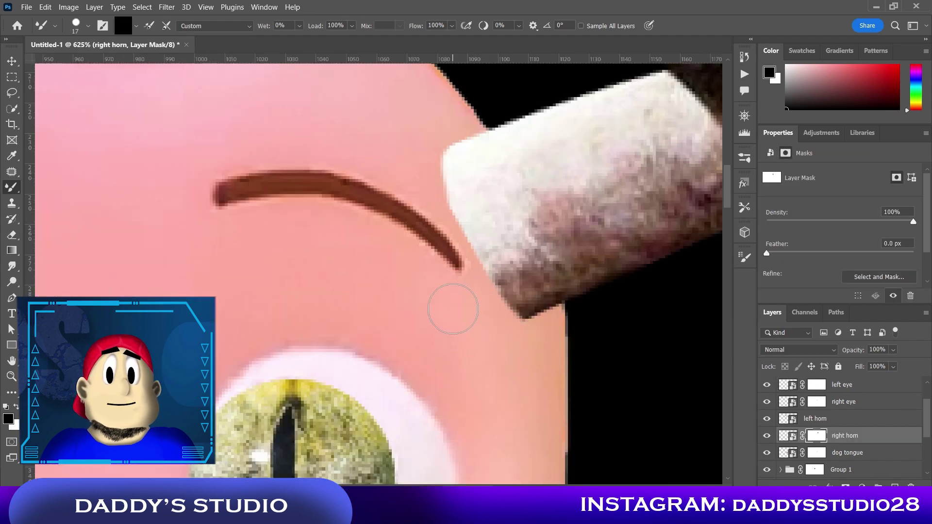
# Paint black on the right horn's layer mask to trim its base where it meets the head.
pyautogui.moveTo(499, 325); pyautogui.dragTo(557, 339)
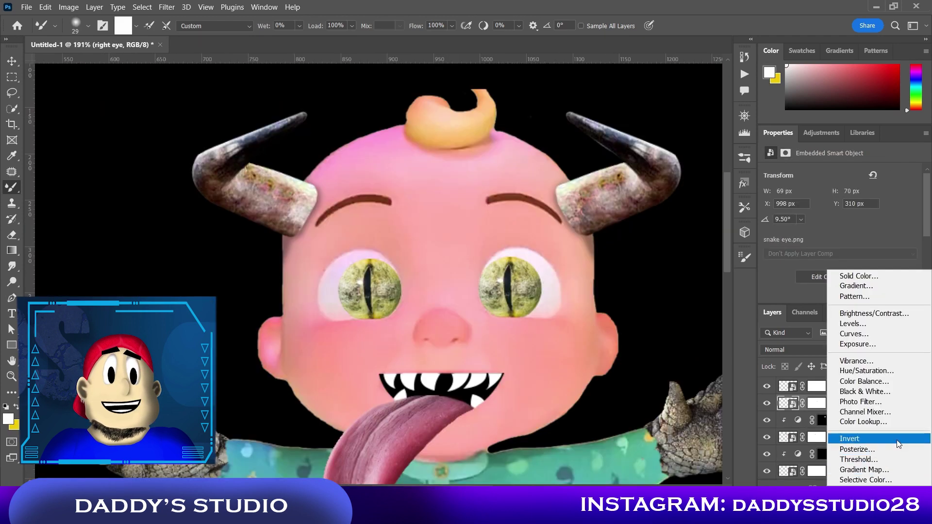
# Add a Hue/Saturation adjustment layer above the right snake eye.
pyautogui.click(895, 371)
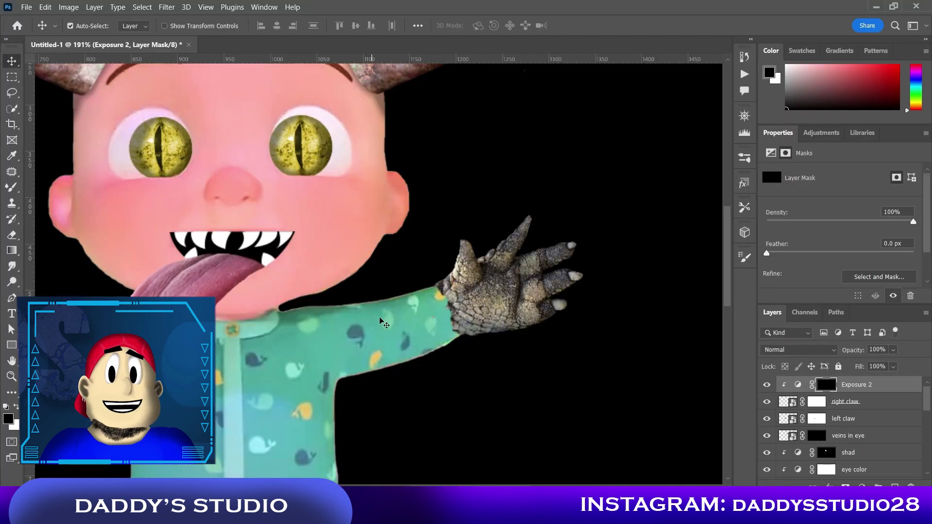
# Brush the Exposure 2 layer mask along the right claw's upper wrist edge beside the sleeve.
pyautogui.scroll(2, 358, 323)
pyautogui.scroll(3, 407, 313)
pyautogui.press('b')
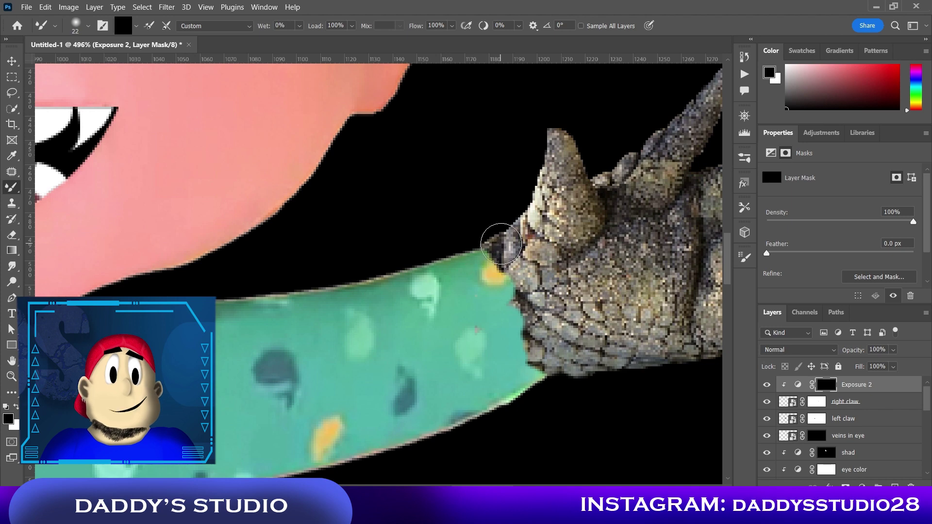
pyautogui.moveTo(493, 249); pyautogui.dragTo(512, 242)
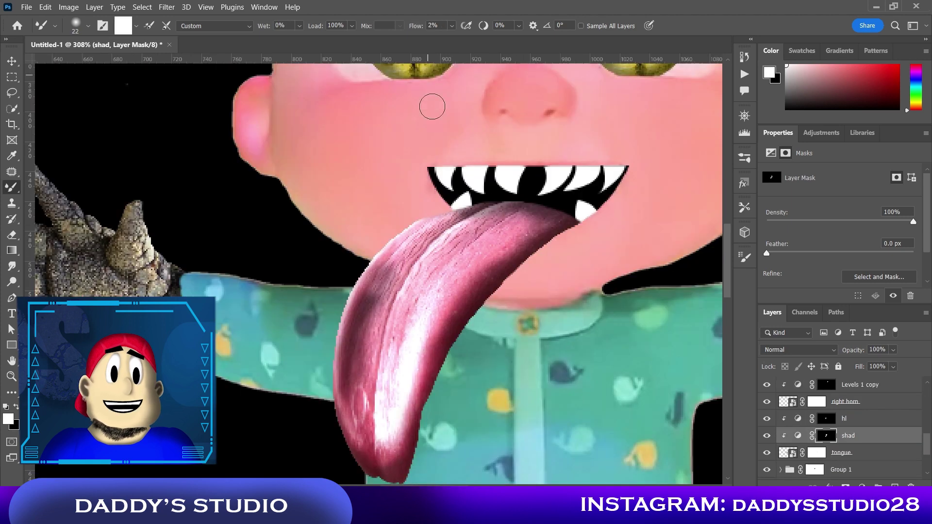
# Refine the tongue's dark shading on the shad layer mask with soft black and white brush strokes at 2% flow.
pyautogui.scroll(5, 388, 300)
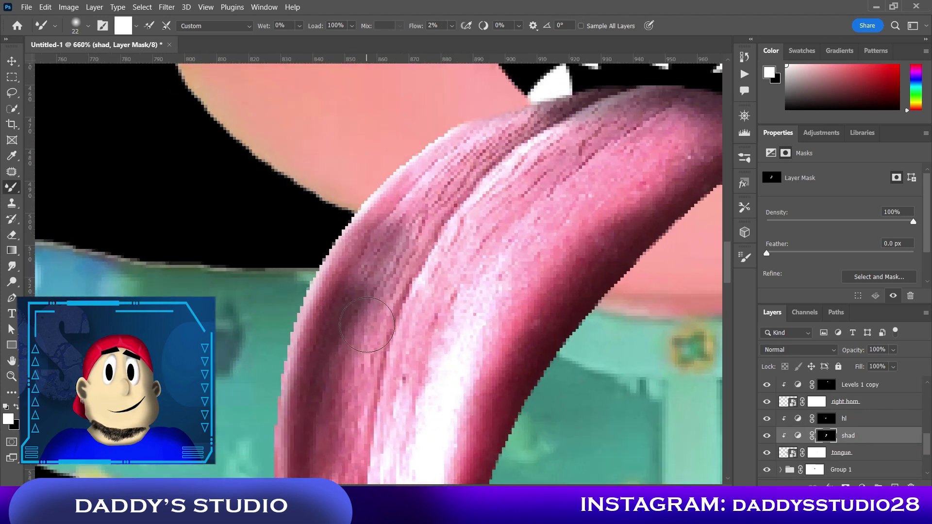
pyautogui.press('x')
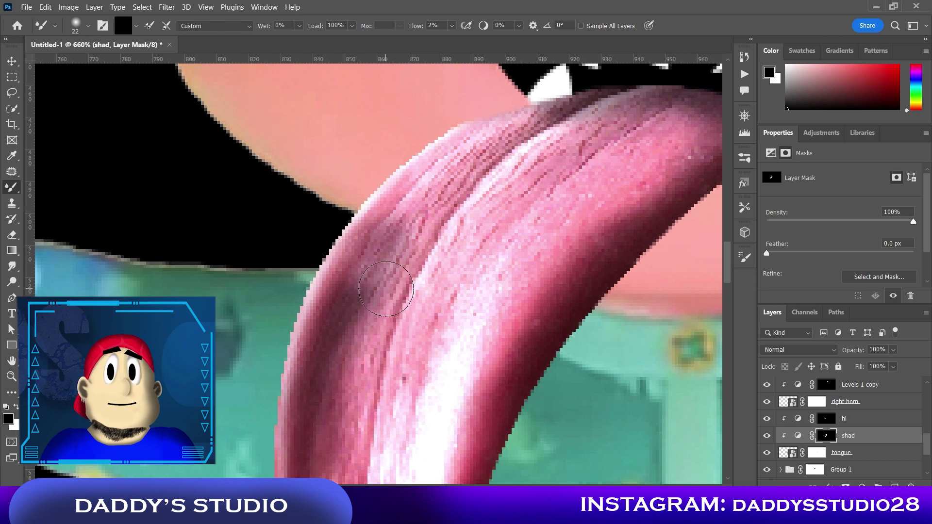
pyautogui.moveTo(370, 322)
pyautogui.mouseDown()
pyautogui.moveTo(369, 287)
pyautogui.moveTo(381, 274)
pyautogui.moveTo(379, 301)
pyautogui.moveTo(364, 296)
pyautogui.moveTo(348, 323)
pyautogui.moveTo(422, 223)
pyautogui.moveTo(406, 232)
pyautogui.mouseUp()
pyautogui.press('x')
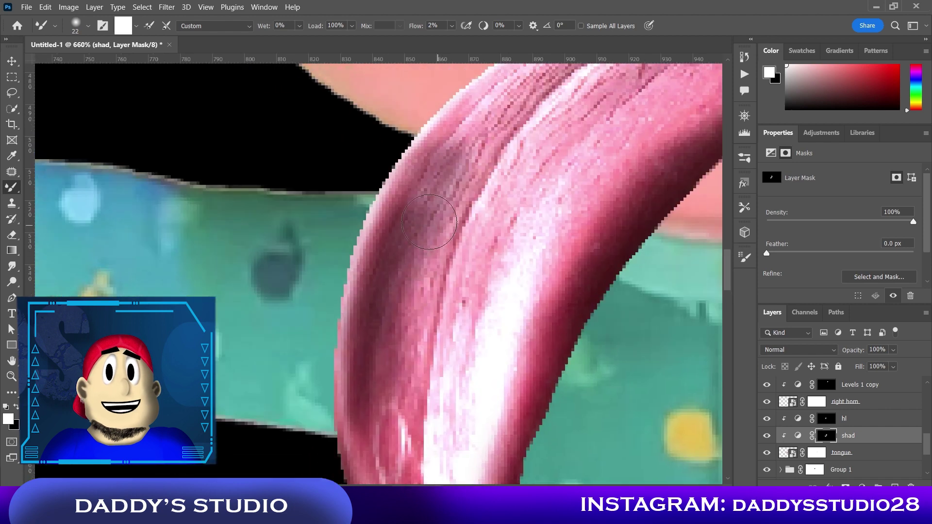
pyautogui.moveTo(417, 203)
pyautogui.mouseDown()
pyautogui.moveTo(449, 192)
pyautogui.moveTo(436, 257)
pyautogui.mouseUp()
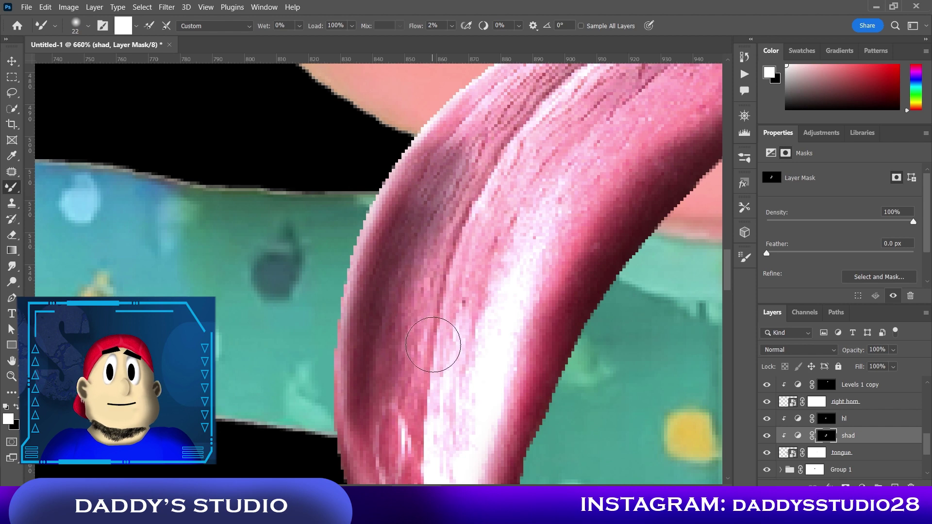
# Finish the tongue's soft shading, and brush the main shadow layer mask to darken the sides of the pajamas and head.
pyautogui.moveTo(488, 195)
pyautogui.mouseDown()
pyautogui.moveTo(453, 243)
pyautogui.moveTo(364, 291)
pyautogui.mouseUp()
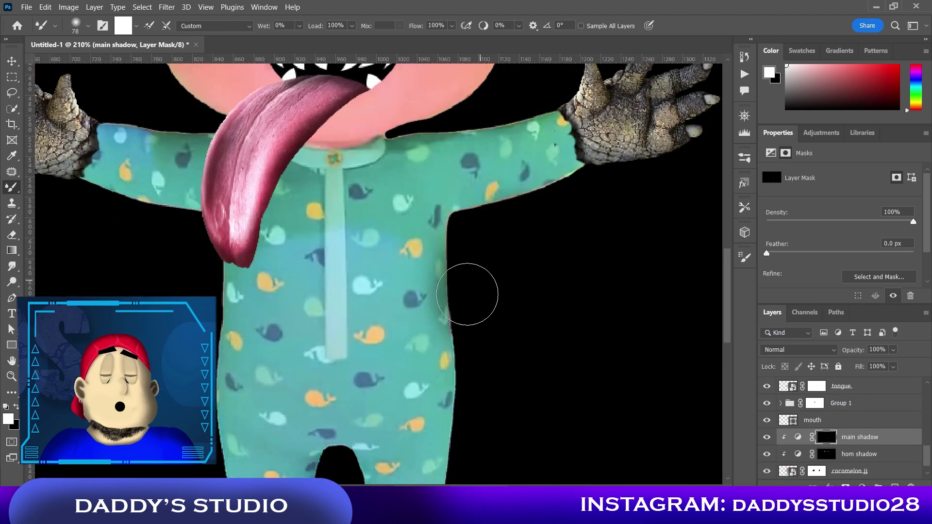
pyautogui.moveTo(474, 296); pyautogui.dragTo(482, 415)
pyautogui.scroll(-5, 483, 414)
pyautogui.moveTo(526, 358); pyautogui.dragTo(526, 359)
pyautogui.hscroll(-3, 461, 347)
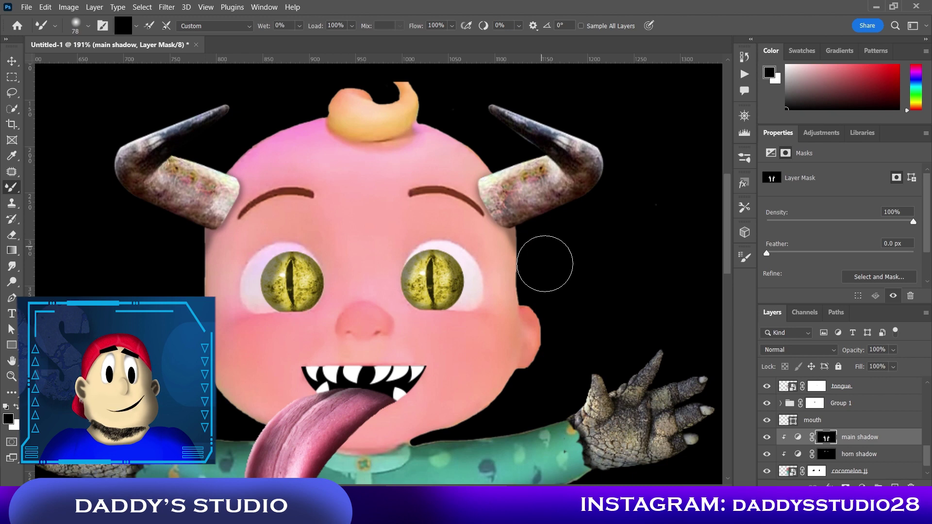
pyautogui.press('x')
pyautogui.moveTo(520, 228); pyautogui.dragTo(527, 323)
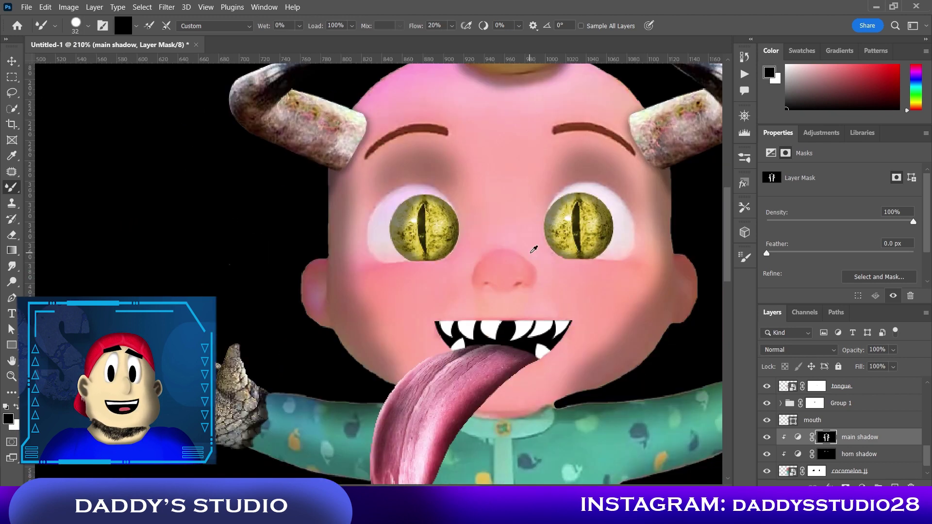
pyautogui.scroll(-2, 529, 253)
pyautogui.scroll(2, 655, 330)
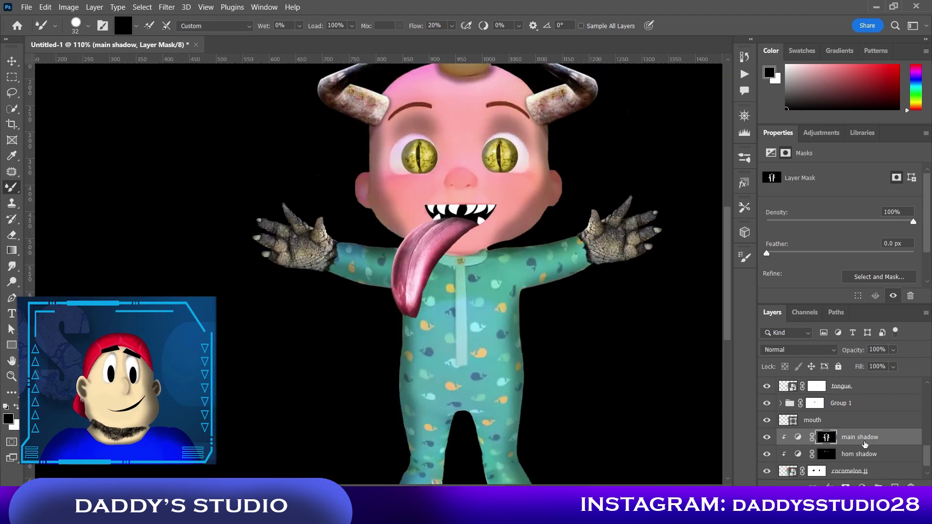
# Add a clipped Exposure adjustment layer named hl above main shadow and brush soft highlights onto the pajamas' chest and sleeves.
pyautogui.click(861, 485)
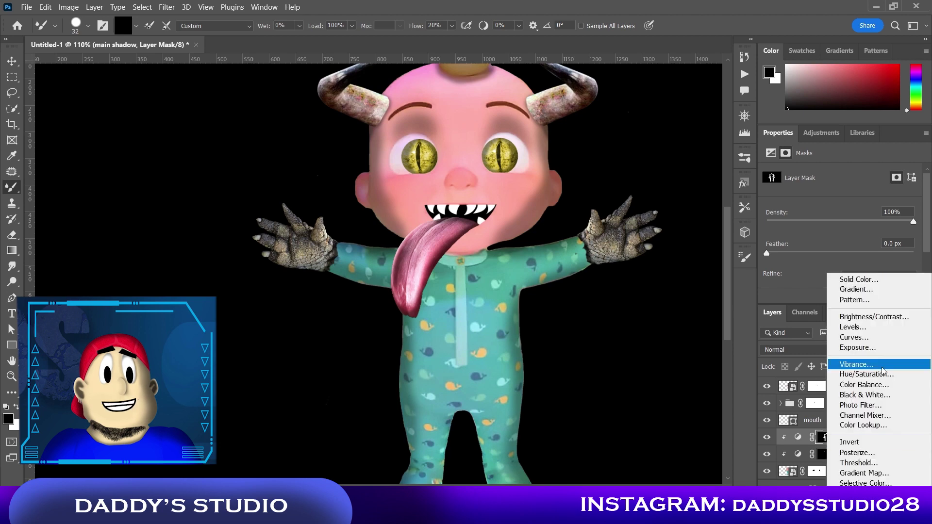
pyautogui.click(849, 349)
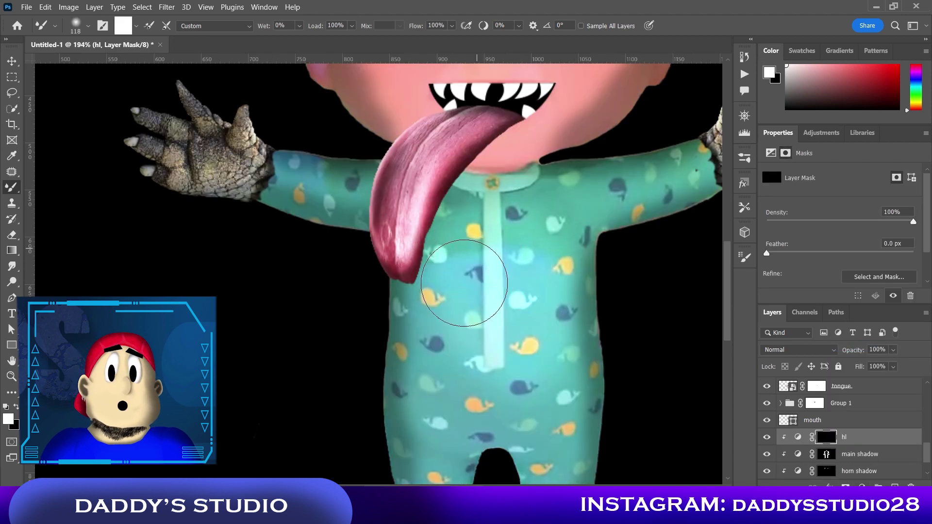
pyautogui.press('[')
pyautogui.press('[')
pyautogui.press('[')
pyautogui.press('[')
pyautogui.moveTo(554, 219); pyautogui.dragTo(684, 187)
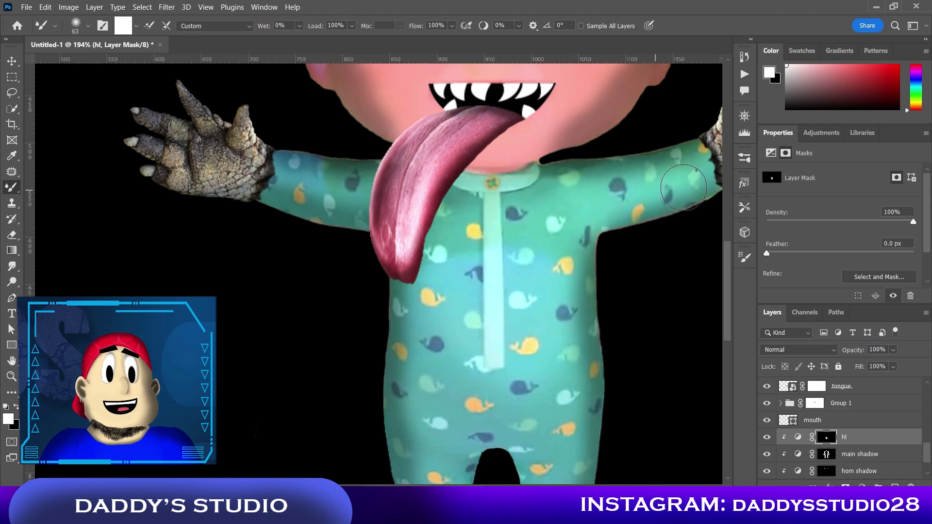
pyautogui.moveTo(323, 191)
pyautogui.mouseDown()
pyautogui.moveTo(367, 192)
pyautogui.moveTo(310, 191)
pyautogui.mouseUp()
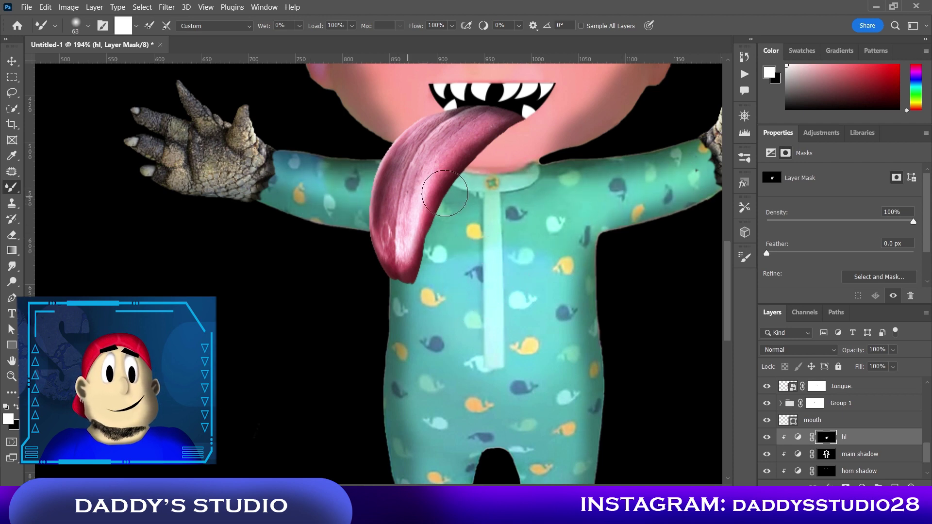
pyautogui.scroll(5, 445, 193)
pyautogui.moveTo(365, 128); pyautogui.dragTo(345, 133)
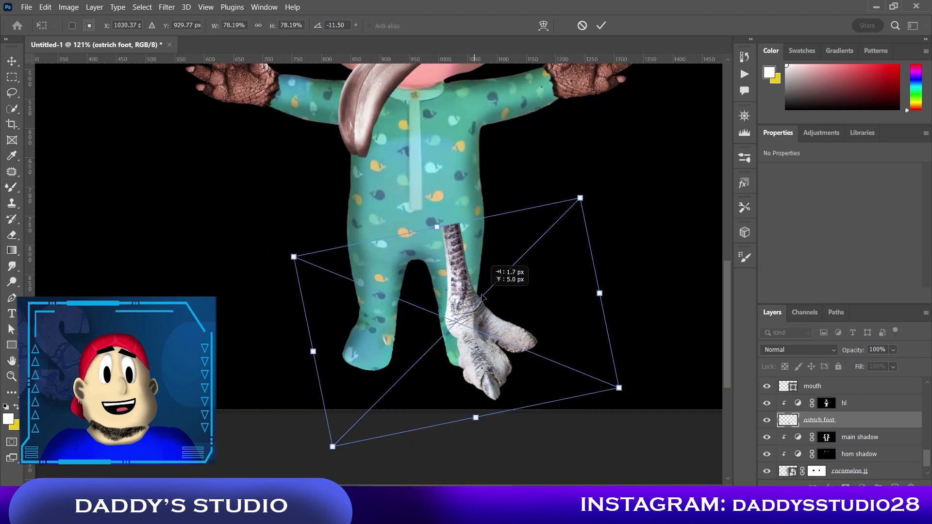
# Position the ostrich foot under one pajama leg and a horizontally mirrored copy under the other leg.
pyautogui.moveTo(533, 388); pyautogui.dragTo(474, 305)
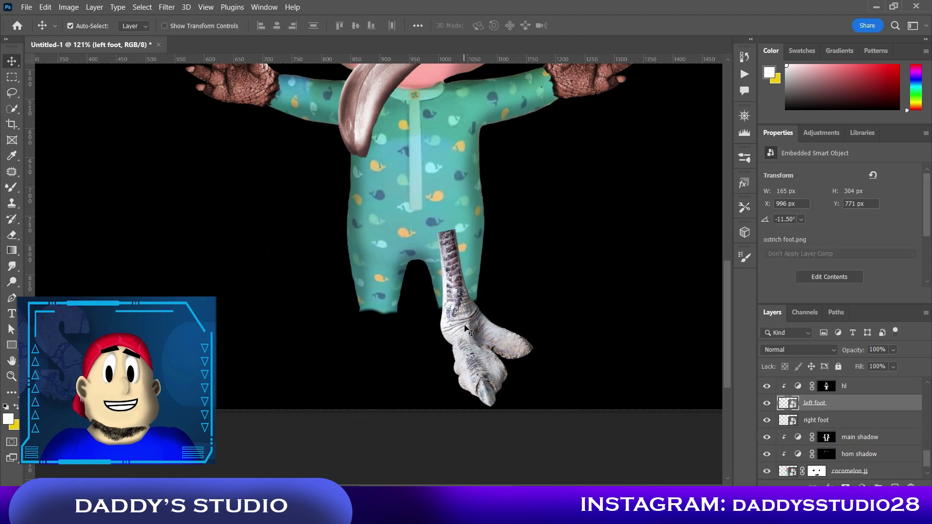
pyautogui.moveTo(469, 331); pyautogui.dragTo(434, 326)
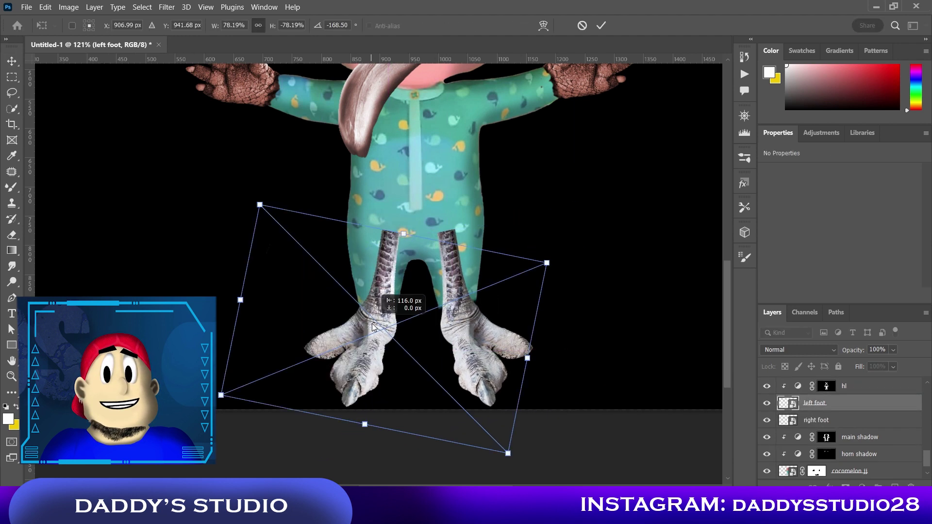
pyautogui.moveTo(370, 329); pyautogui.dragTo(375, 327)
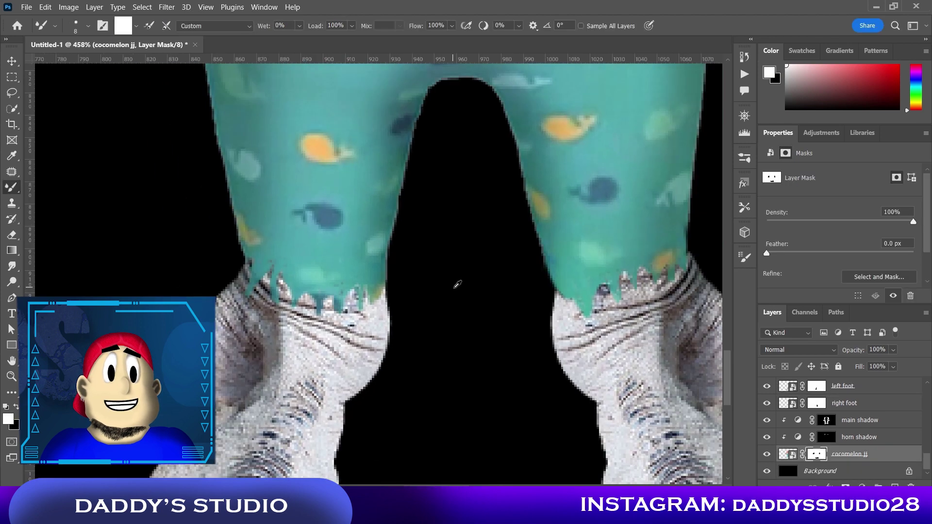
# Shift the skin disease texture downward over the character to X 910.50 px, Y 692.00 px and commit the transform.
pyautogui.hotkey('ctrl', '0')
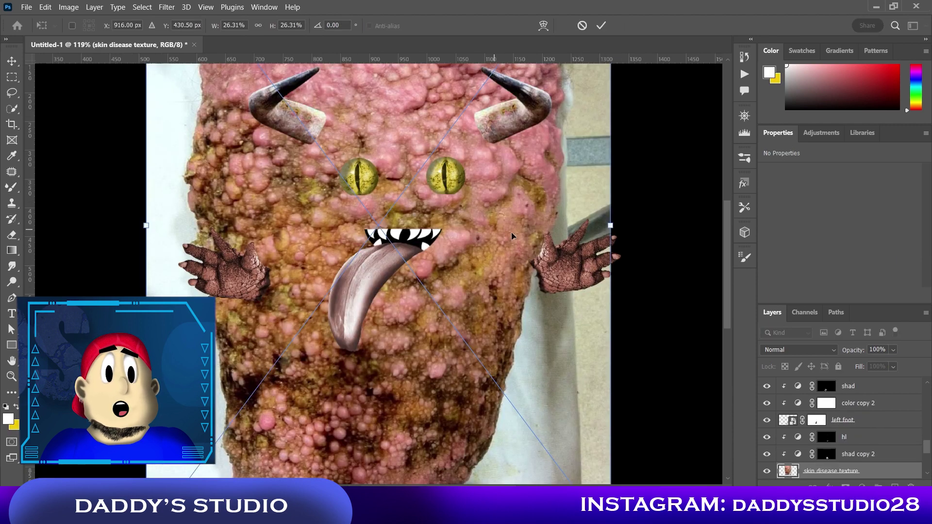
pyautogui.scroll(-3, 537, 233)
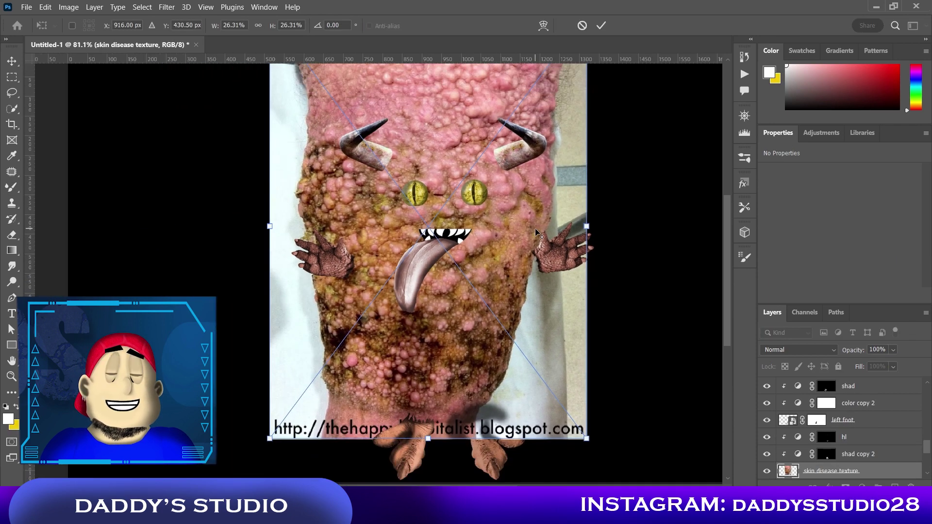
pyautogui.scroll(2, 537, 233)
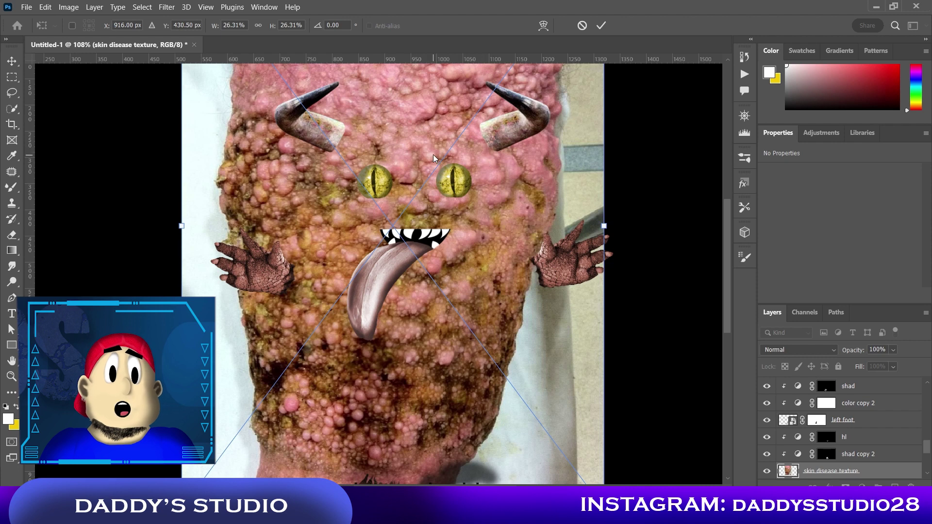
pyautogui.moveTo(431, 148); pyautogui.dragTo(418, 289)
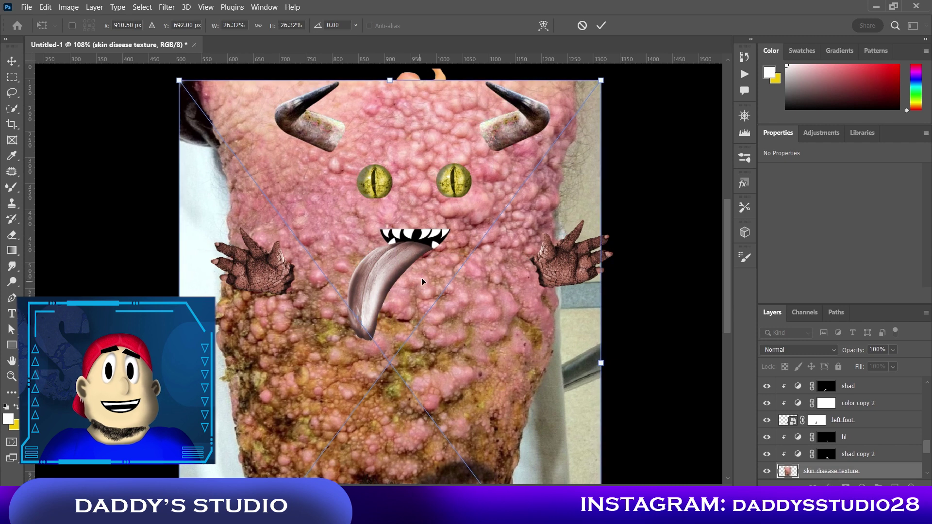
pyautogui.click(601, 26)
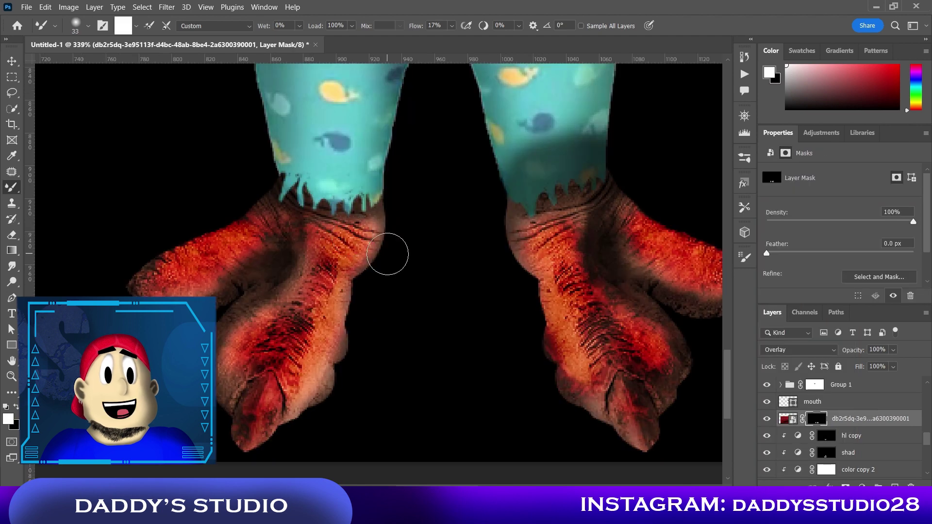
# Examine the composite from the feet to the horns, checking the textured skin, recolored eyes, shaded teeth, tongue and claws.
pyautogui.scroll(-5, 387, 254)
pyautogui.moveTo(411, 306); pyautogui.dragTo(435, 291)
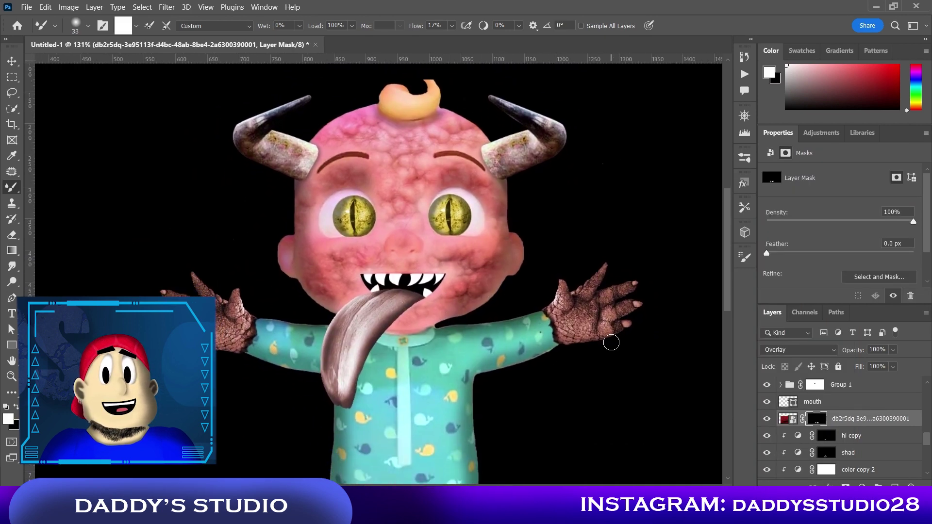
pyautogui.scroll(-2, 886, 472)
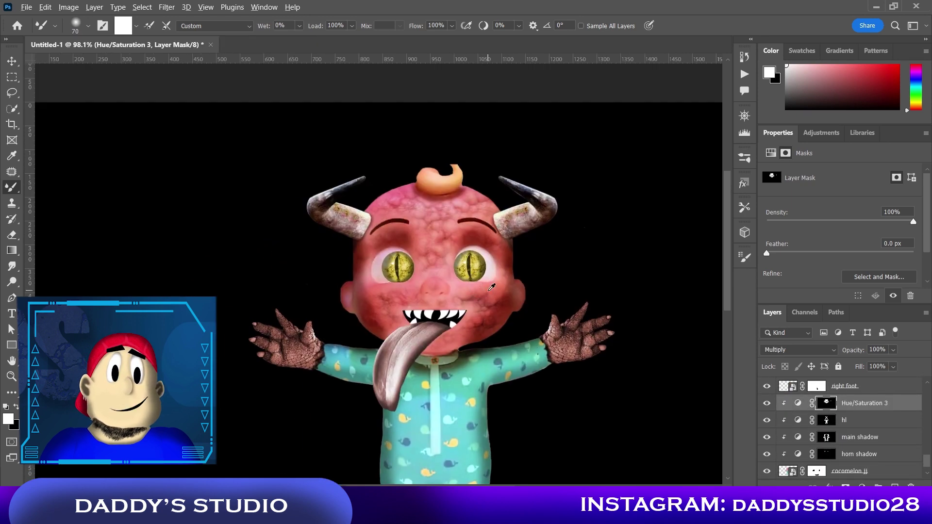
pyautogui.scroll(5, 491, 287)
pyautogui.scroll(-3, 532, 269)
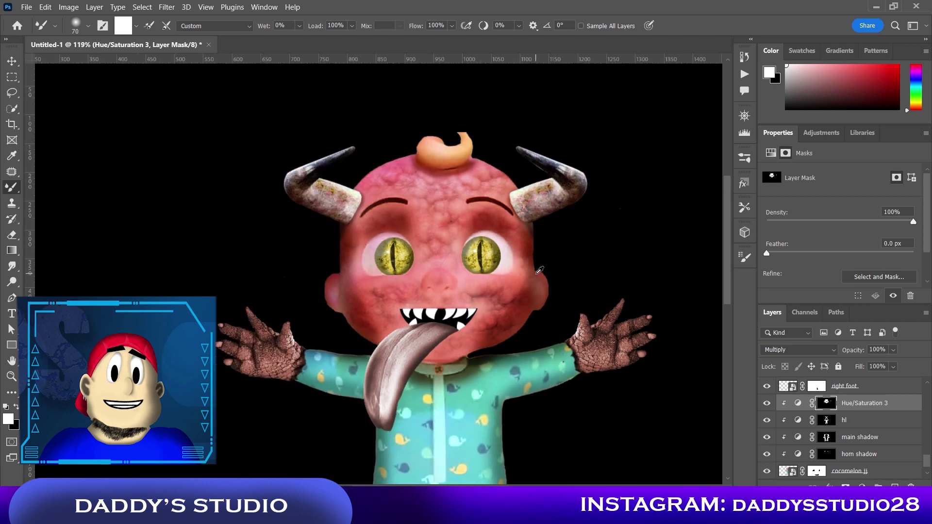
pyautogui.click(838, 443)
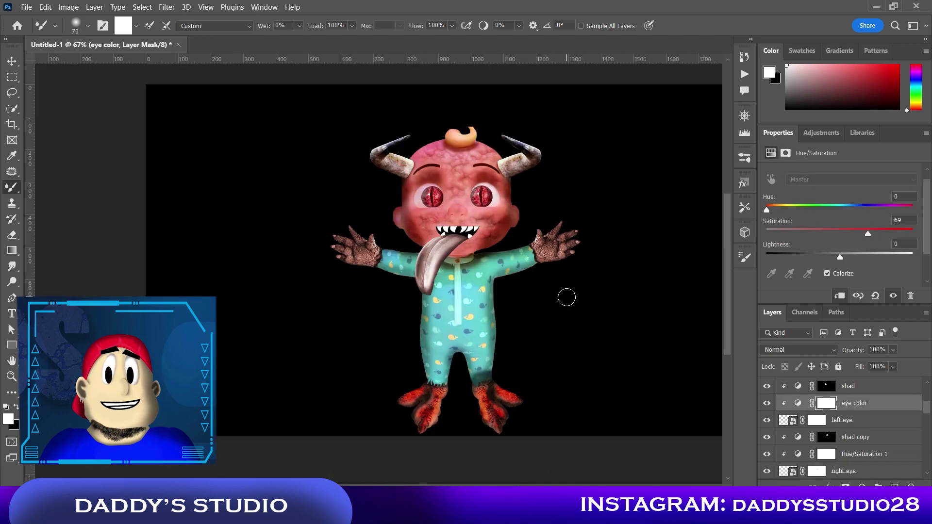
pyautogui.scroll(5, 567, 297)
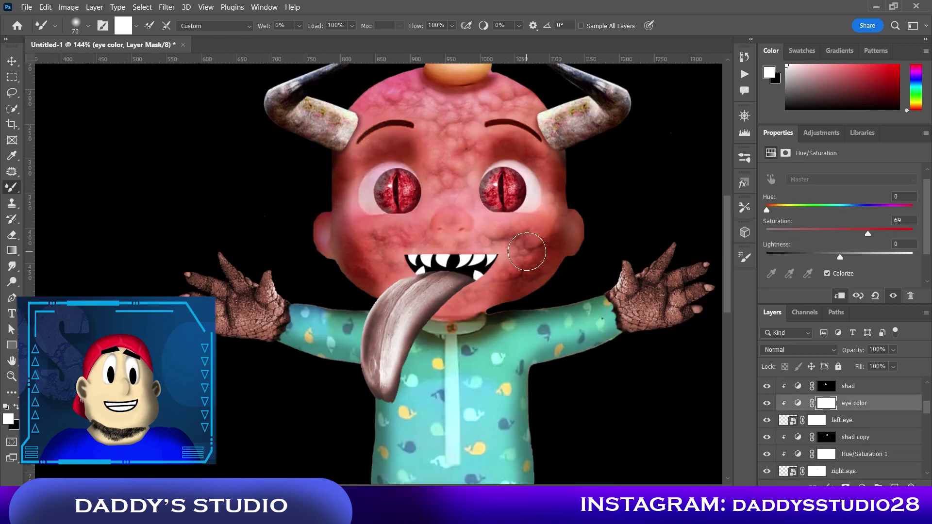
pyautogui.scroll(4, 467, 286)
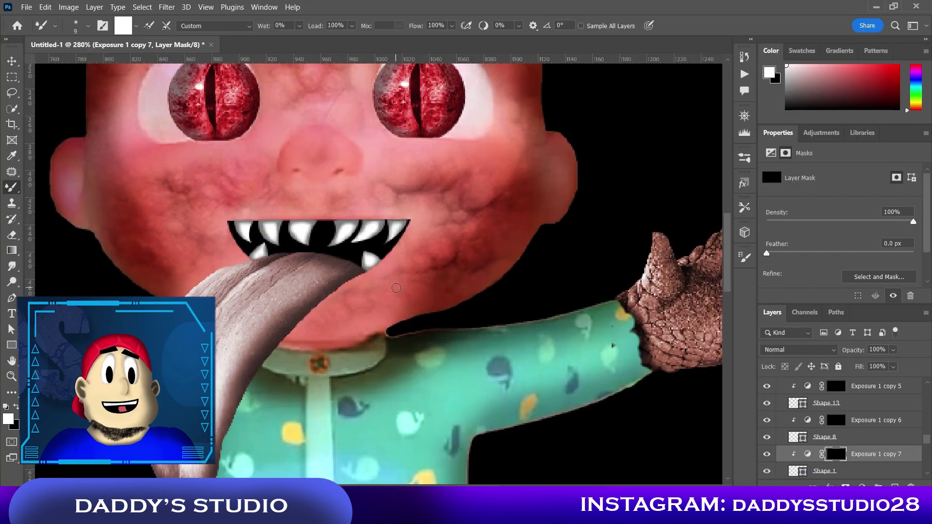
pyautogui.moveTo(396, 288)
pyautogui.mouseDown()
pyautogui.moveTo(422, 294)
pyautogui.moveTo(452, 354)
pyautogui.moveTo(431, 348)
pyautogui.moveTo(454, 338)
pyautogui.mouseUp()
pyautogui.moveTo(423, 370); pyautogui.dragTo(394, 308)
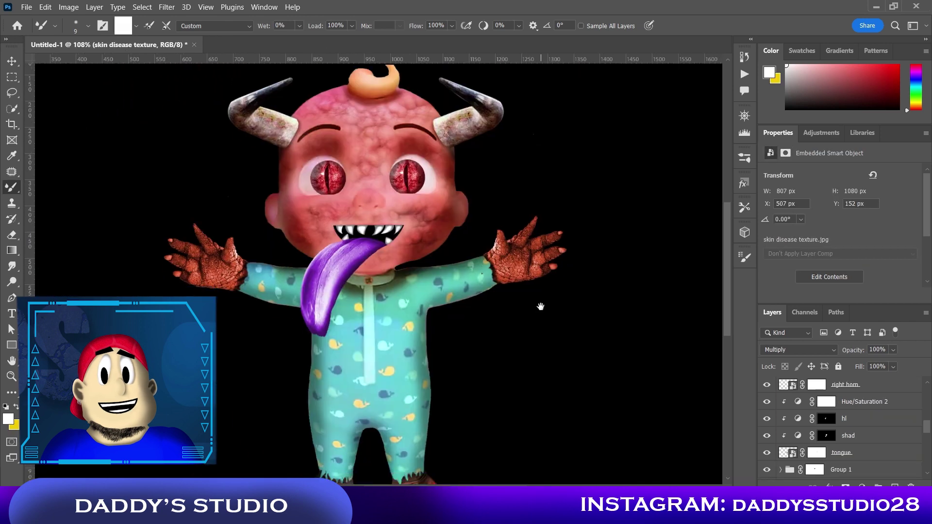
pyautogui.moveTo(541, 308); pyautogui.dragTo(548, 333)
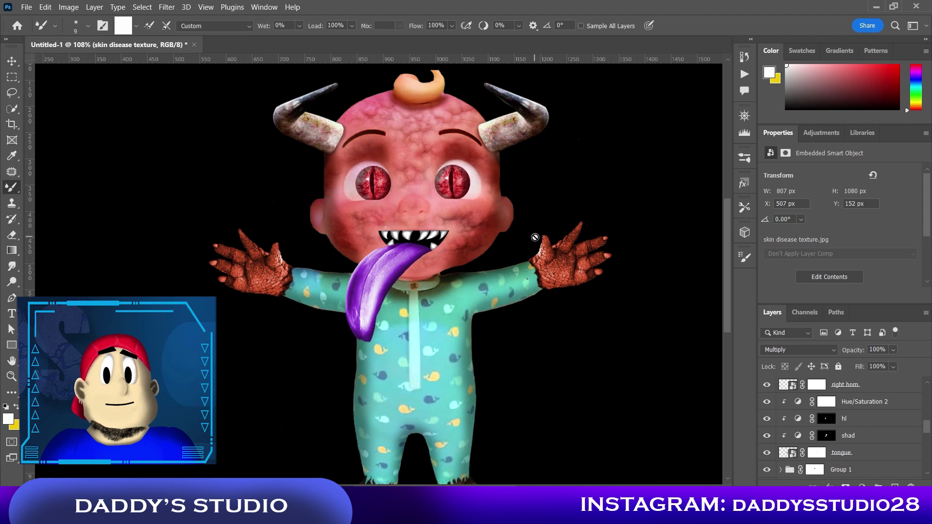
pyautogui.moveTo(607, 317); pyautogui.dragTo(606, 287)
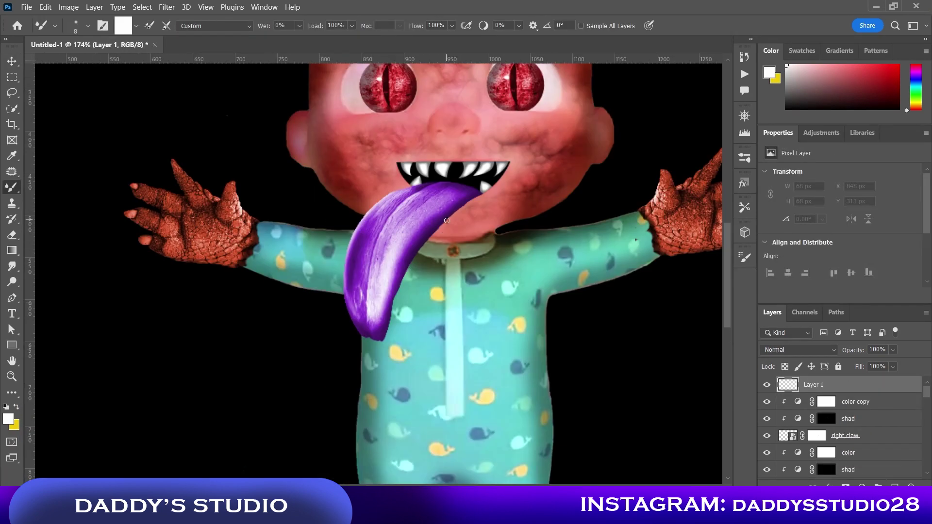
# Paint white drool strands hanging from the tongue on Layer 1 and try a Gaussian Blur on them.
pyautogui.moveTo(447, 221); pyautogui.dragTo(449, 350)
pyautogui.moveTo(410, 267); pyautogui.dragTo(431, 285)
pyautogui.click(167, 7)
pyautogui.moveTo(209, 148)
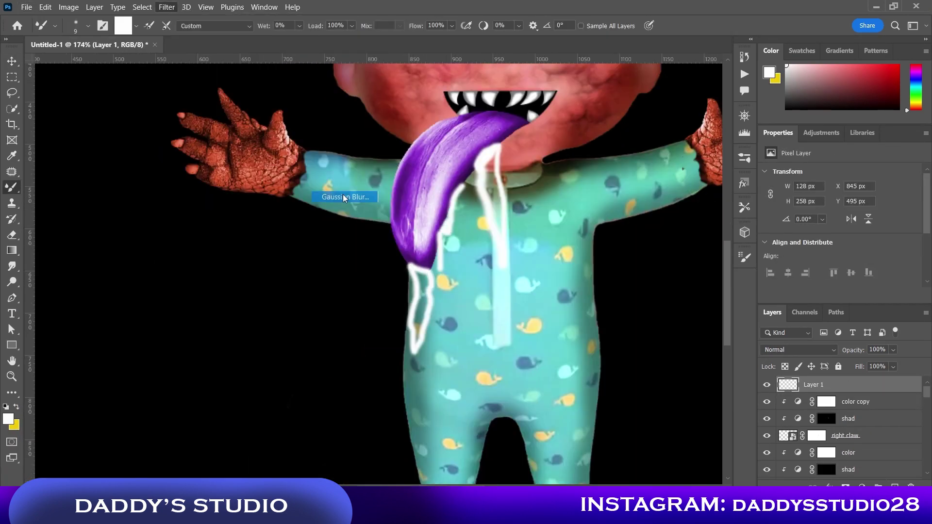
pyautogui.click(350, 210)
pyautogui.click(885, 135)
# Thicken and fill the white drool strands below the tongue's tip and in front of the collar.
pyautogui.scroll(2, 494, 199)
pyautogui.moveTo(494, 199); pyautogui.dragTo(516, 177)
pyautogui.moveTo(420, 303); pyautogui.dragTo(417, 367)
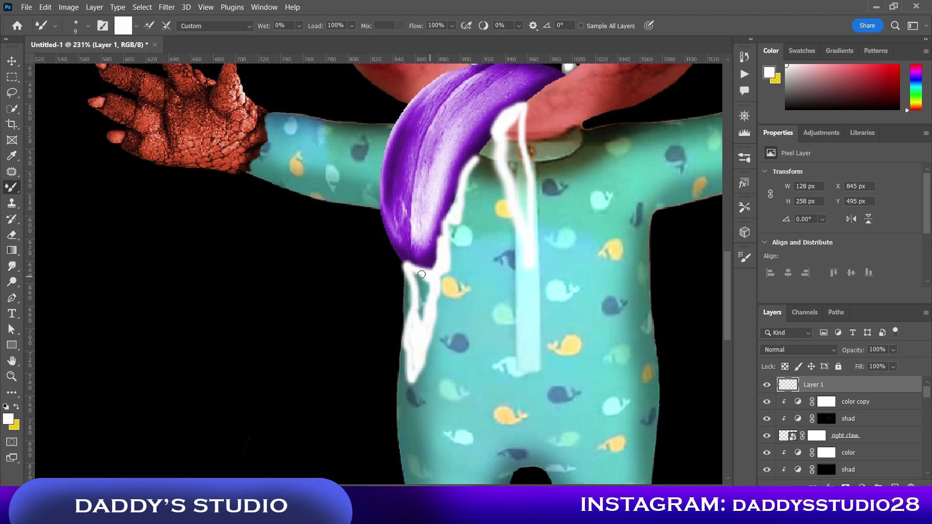
pyautogui.moveTo(527, 138); pyautogui.dragTo(530, 219)
pyautogui.moveTo(516, 177); pyautogui.dragTo(437, 273)
pyautogui.moveTo(519, 143); pyautogui.dragTo(516, 189)
# Add short, thin white drool drips at the mouth's corner with a smaller brush.
pyautogui.press('[')
pyautogui.press('[')
pyautogui.press('[')
pyautogui.press('[')
pyautogui.press('[')
pyautogui.press('[')
pyautogui.scroll(4, 482, 175)
pyautogui.moveTo(466, 182)
pyautogui.mouseDown()
pyautogui.moveTo(512, 182)
pyautogui.moveTo(459, 228)
pyautogui.mouseUp()
pyautogui.moveTo(515, 173); pyautogui.dragTo(519, 208)
pyautogui.scroll(-12, 495, 313)
pyautogui.click(167, 6)
pyautogui.click(166, 7)
pyautogui.click(343, 196)
pyautogui.click(883, 156)
pyautogui.scroll(8, 492, 325)
# Soften the drool where it meets the tongue with the Eraser at 20% flow, reducing its size to 12 px.
pyautogui.click(386, 183)
pyautogui.press('Return')
pyautogui.press('[')
pyautogui.press('[')
pyautogui.press('[')
pyautogui.press('[')
pyautogui.press('[')
pyautogui.press('[')
pyautogui.press('[')
pyautogui.press('[')
pyautogui.press('[')
pyautogui.press('[')
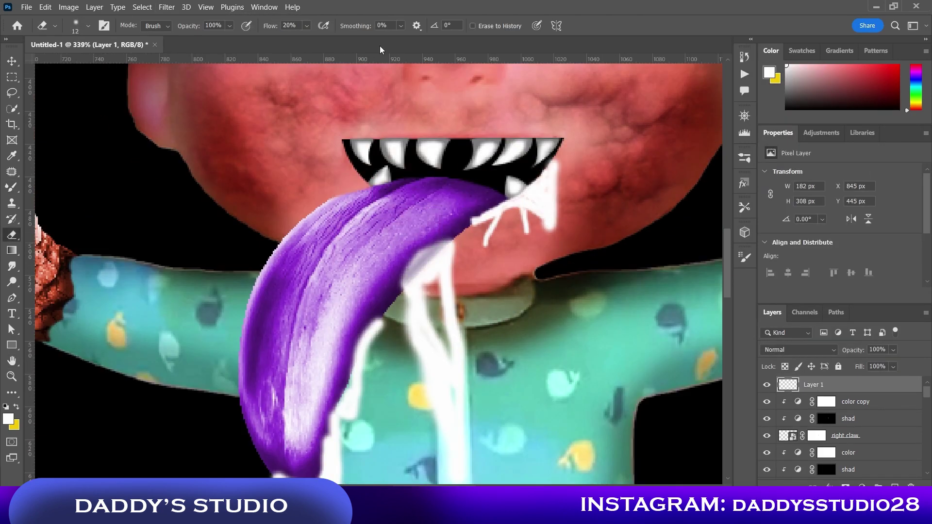
# Try a 2.0-pixel Gaussian Blur on the drool layer with a color fill layer above it.
pyautogui.click(167, 7)
pyautogui.click(340, 193)
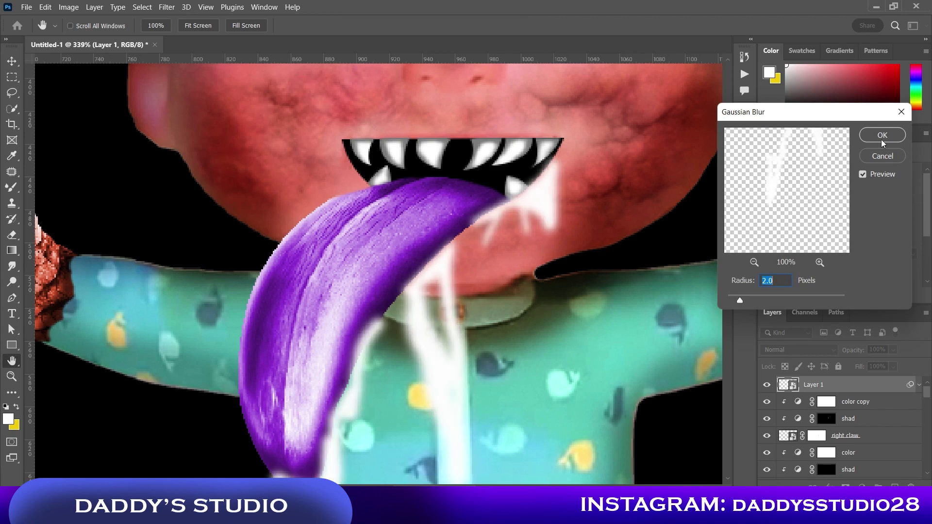
pyautogui.click(884, 108)
pyautogui.click(862, 486)
pyautogui.click(804, 49)
pyautogui.doubleClick(788, 384)
pyautogui.click(804, 49)
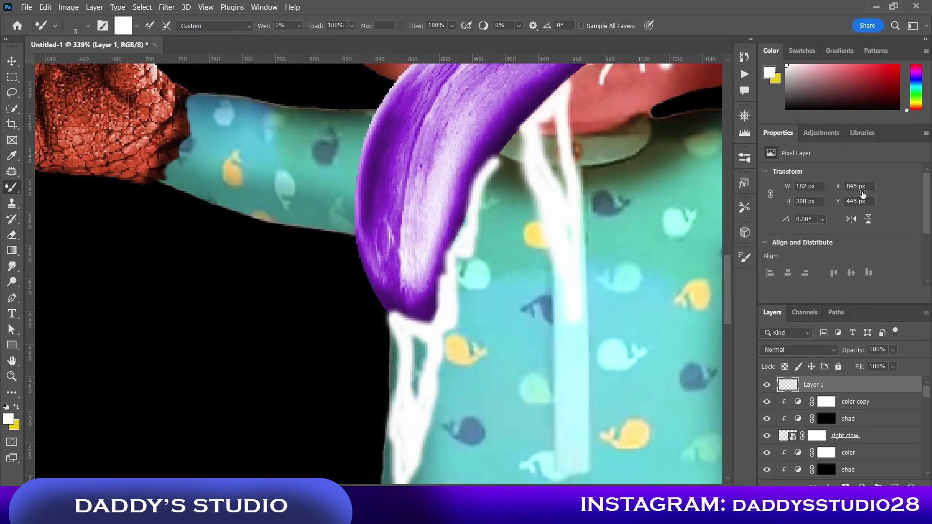
# Brush more white drool along the lower edge of the tongue on Layer 1.
pyautogui.press('b')
pyautogui.scroll(4, 439, 276)
pyautogui.moveTo(439, 275)
pyautogui.mouseDown()
pyautogui.moveTo(374, 225)
pyautogui.moveTo(427, 162)
pyautogui.mouseUp()
# Try the drool as a smart object with a clipped color fill layer, and undo the attempt.
pyautogui.click(167, 7)
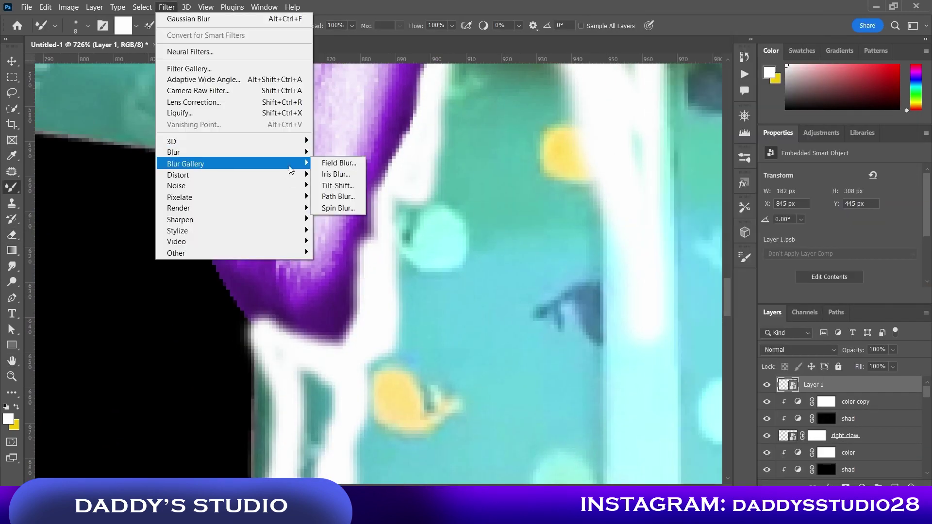
pyautogui.click(861, 485)
pyautogui.click(804, 49)
pyautogui.keyDown('alt'); pyautogui.click(846, 394); pyautogui.keyUp('alt')
pyautogui.hotkey('ctrl', 'z')
pyautogui.hotkey('ctrl', 'z')
pyautogui.hotkey('ctrl', 'z')
pyautogui.hotkey('ctrl', 'z')
# Apply Gaussian Blur to the drool layer and clip a light purple color fill layer to it.
pyautogui.scroll(4, 466, 252)
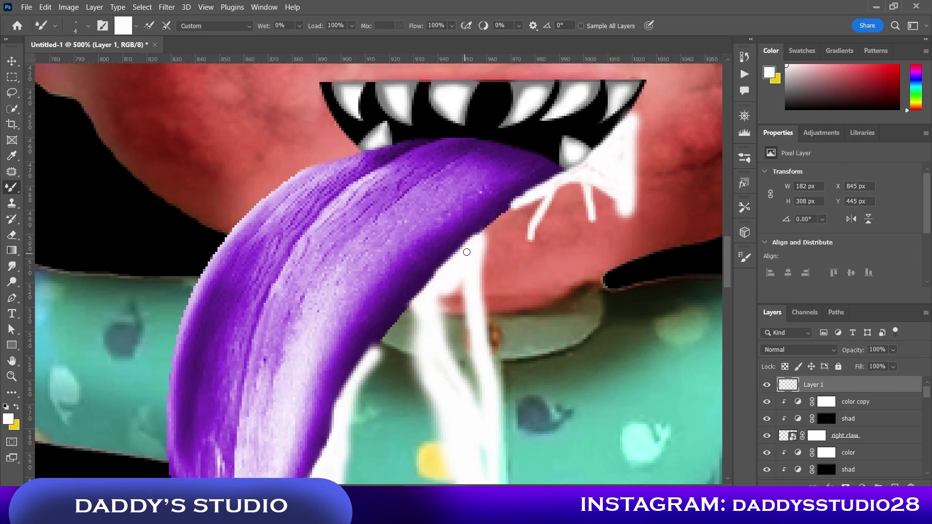
pyautogui.rightClick(825, 385)
pyautogui.click(167, 7)
pyautogui.click(884, 133)
pyautogui.click(862, 486)
pyautogui.keyDown('alt'); pyautogui.click(847, 393); pyautogui.keyUp('alt')
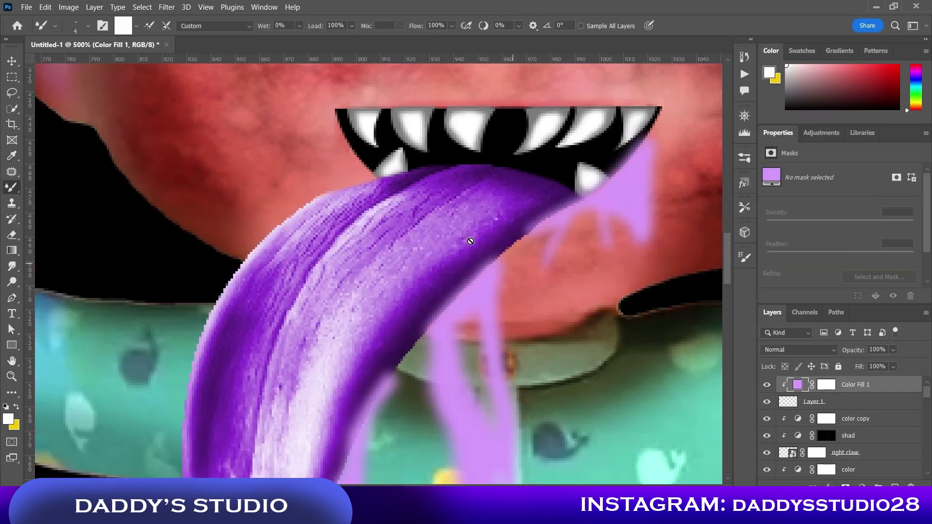
# Set the opacity of the drool on Layer 1 to 80%.
pyautogui.scroll(-5, 498, 266)
pyautogui.moveTo(498, 266); pyautogui.dragTo(522, 235)
pyautogui.click(820, 401)
pyautogui.click(878, 349)
pyautogui.write('80')
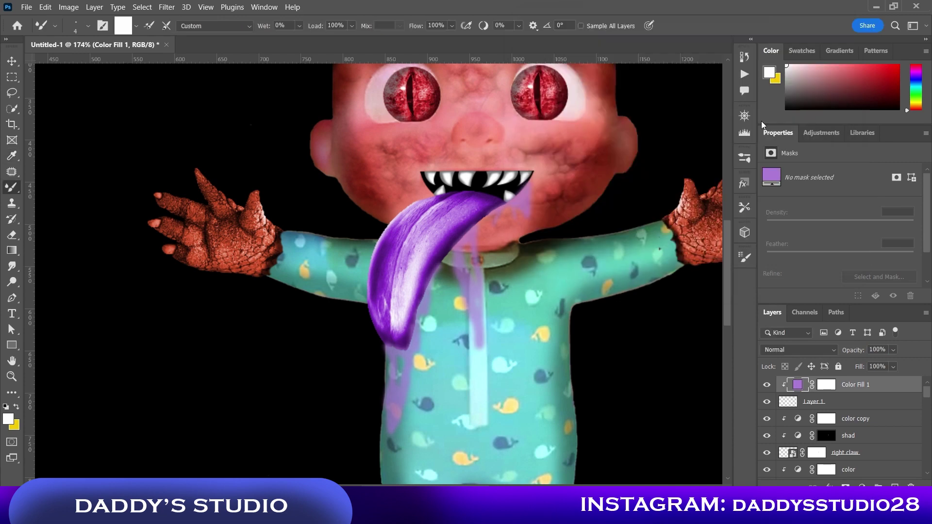
# Add an adjustment layer for the left eye's highlights and invert its mask.
pyautogui.scroll(-5, 466, 262)
pyautogui.click(862, 485)
pyautogui.click(853, 318)
pyautogui.hotkey('ctrl', 'i')
pyautogui.scroll(5, 430, 233)
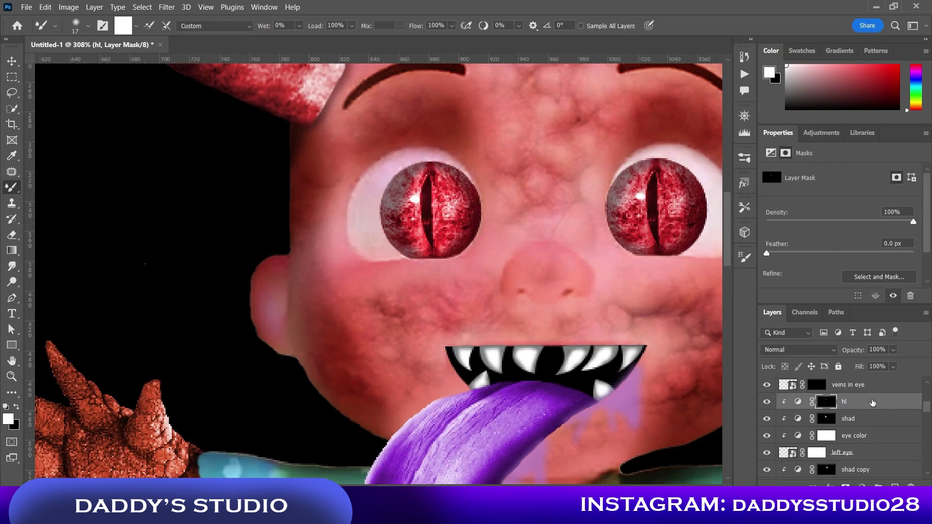
# Paint black on the "veins in eye" layer's mask around the left eye and set the layer's blend mode to Soft Light.
pyautogui.scroll(-2, 872, 402)
pyautogui.click(904, 455)
pyautogui.click(816, 454)
pyautogui.press('d')
pyautogui.moveTo(325, 207); pyautogui.dragTo(296, 262)
pyautogui.scroll(-5, 369, 243)
pyautogui.scroll(3, 369, 243)
pyautogui.click(799, 349)
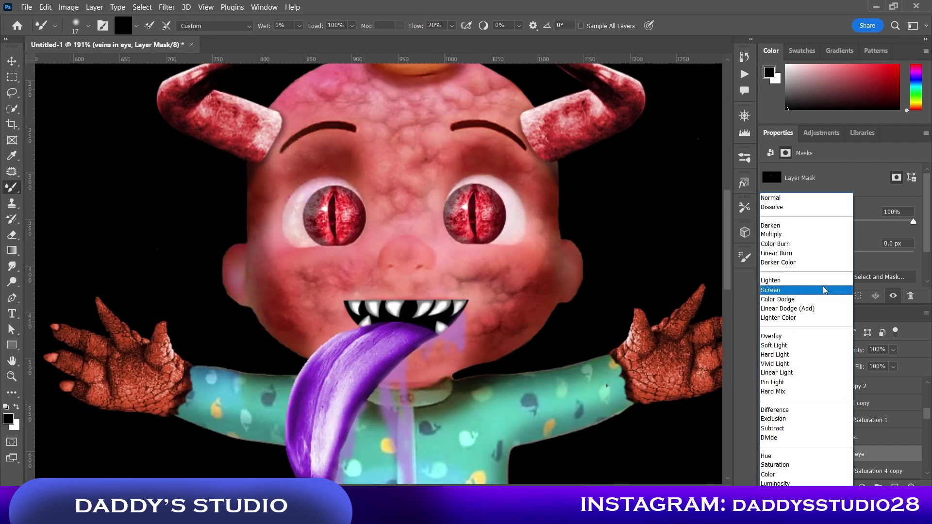
pyautogui.click(774, 345)
# Duplicate the eye veins layer and move the copy onto the other eye.
pyautogui.scroll(3, 369, 242)
pyautogui.hotkey('ctrl', 'j')
pyautogui.hotkey('ctrl', 't')
pyautogui.moveTo(339, 213); pyautogui.dragTo(641, 290)
pyautogui.press('Return')
# Stamp a wide, soft white floor glow beneath the character's feet on Layer 2.
pyautogui.press('b')
pyautogui.hotkey('ctrl', '0')
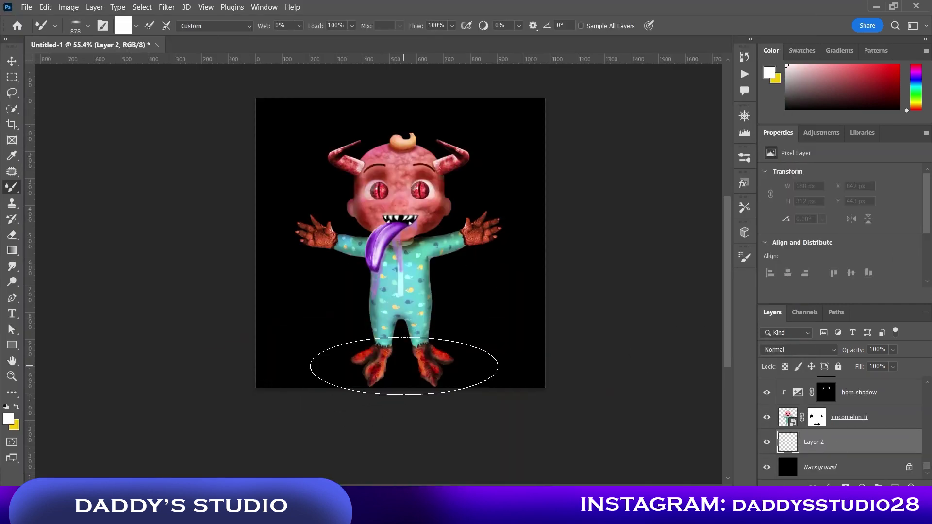
pyautogui.click(402, 364)
# Add a clipped adjustment layer named "shad" to the floor glow, invert its mask and brush in shadows around the feet.
pyautogui.click(855, 351)
pyautogui.write('shad')
pyautogui.press('Return')
pyautogui.hotkey('ctrl', 'i')
pyautogui.scroll(3, 480, 349)
pyautogui.moveTo(466, 335); pyautogui.dragTo(480, 348)
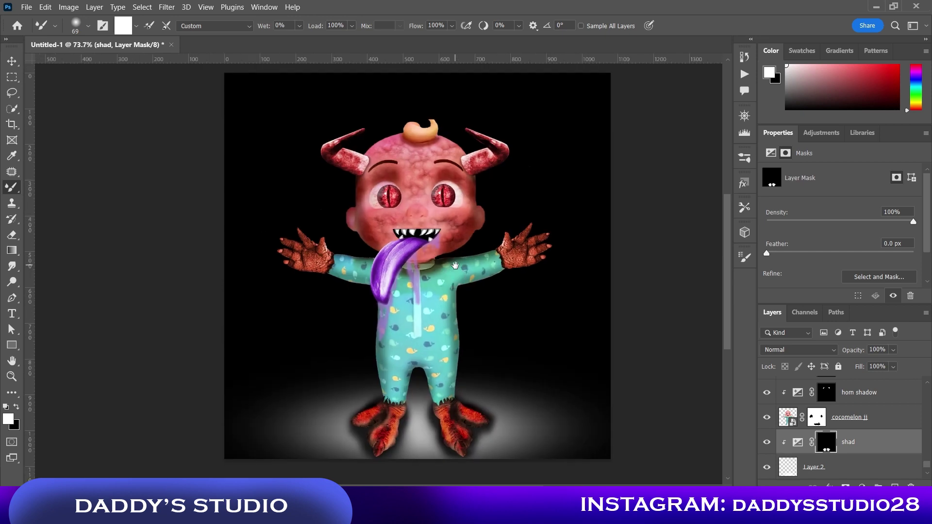
# Brush bright highlights onto the face and body through the mask of the Exposure 2 layer.
pyautogui.keyDown('alt'); pyautogui.rightClick(420, 380); pyautogui.keyUp('alt')
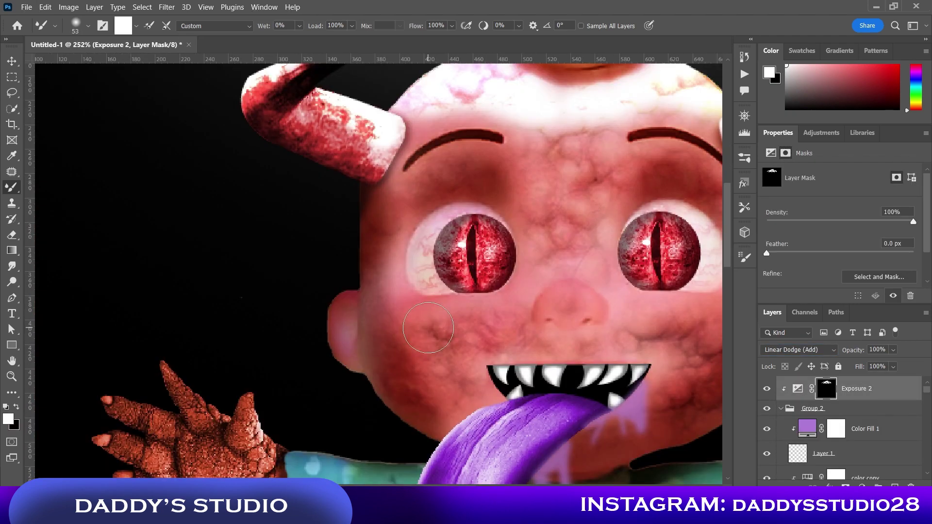
pyautogui.scroll(-5, 536, 343)
pyautogui.moveTo(536, 343); pyautogui.dragTo(633, 166)
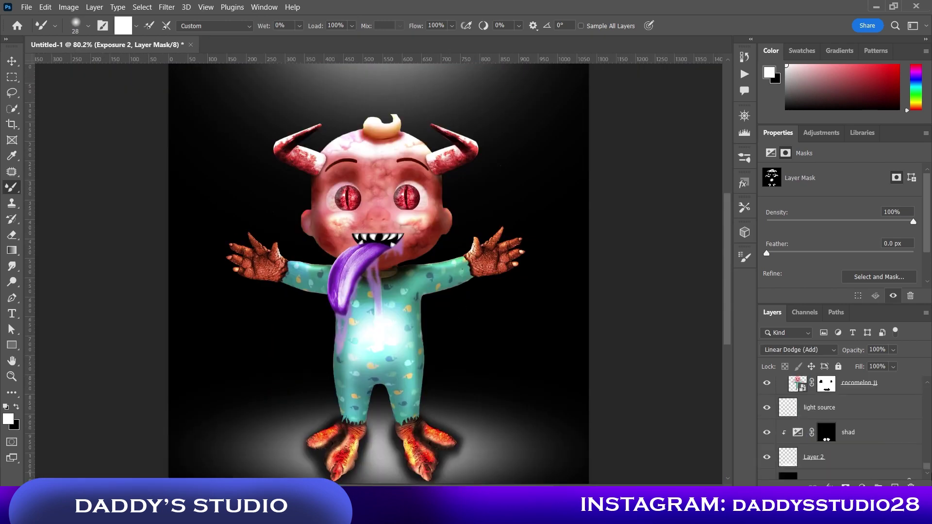
pyautogui.rightClick(381, 277)
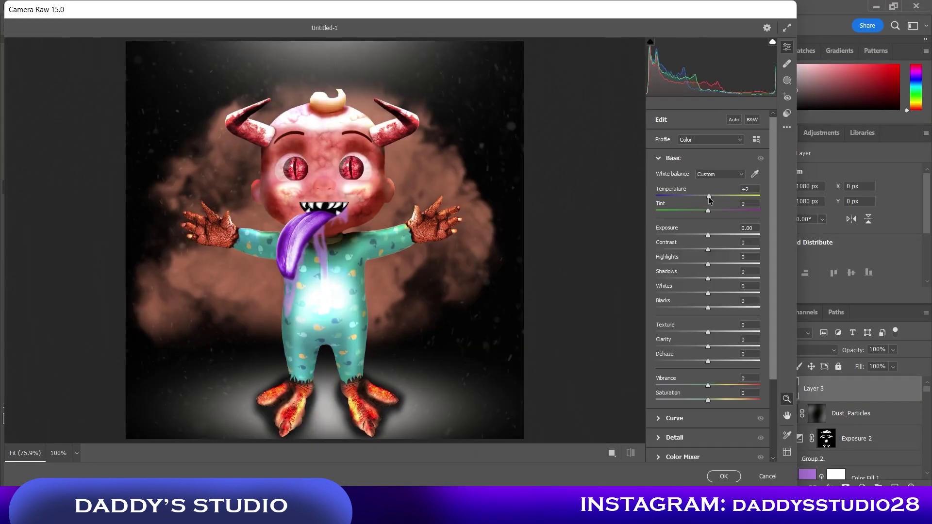
# Set the Camera Raw exposure to +0.10, contrast to +14, clarity to +33 and texture to +57 on Layer 3.
pyautogui.moveTo(707, 237); pyautogui.dragTo(709, 235)
pyautogui.moveTo(708, 250); pyautogui.dragTo(721, 250)
pyautogui.moveTo(708, 346); pyautogui.dragTo(725, 347)
pyautogui.moveTo(707, 332); pyautogui.dragTo(736, 333)
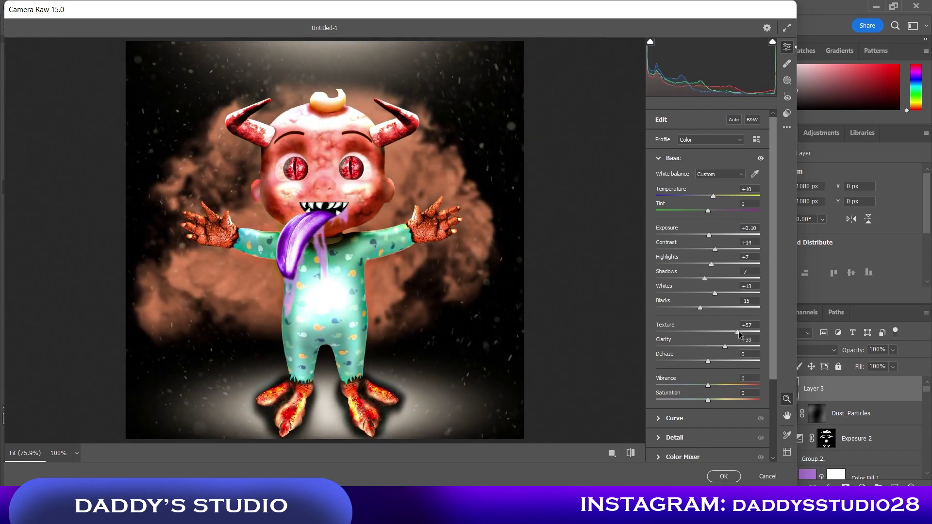